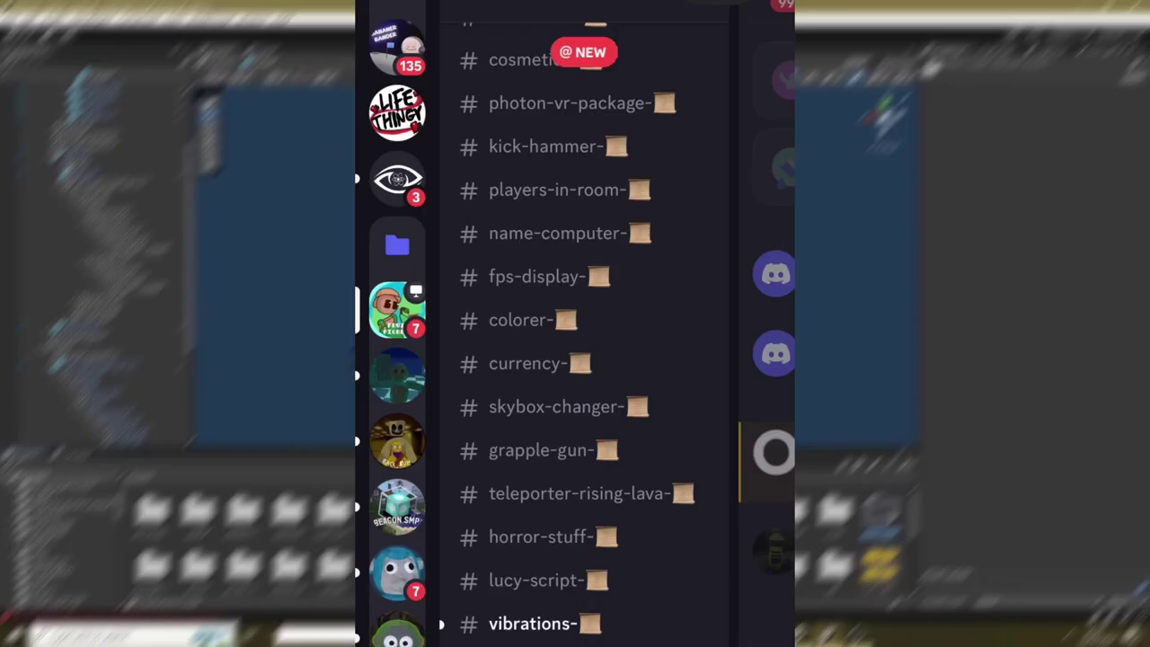
left_click(560, 558)
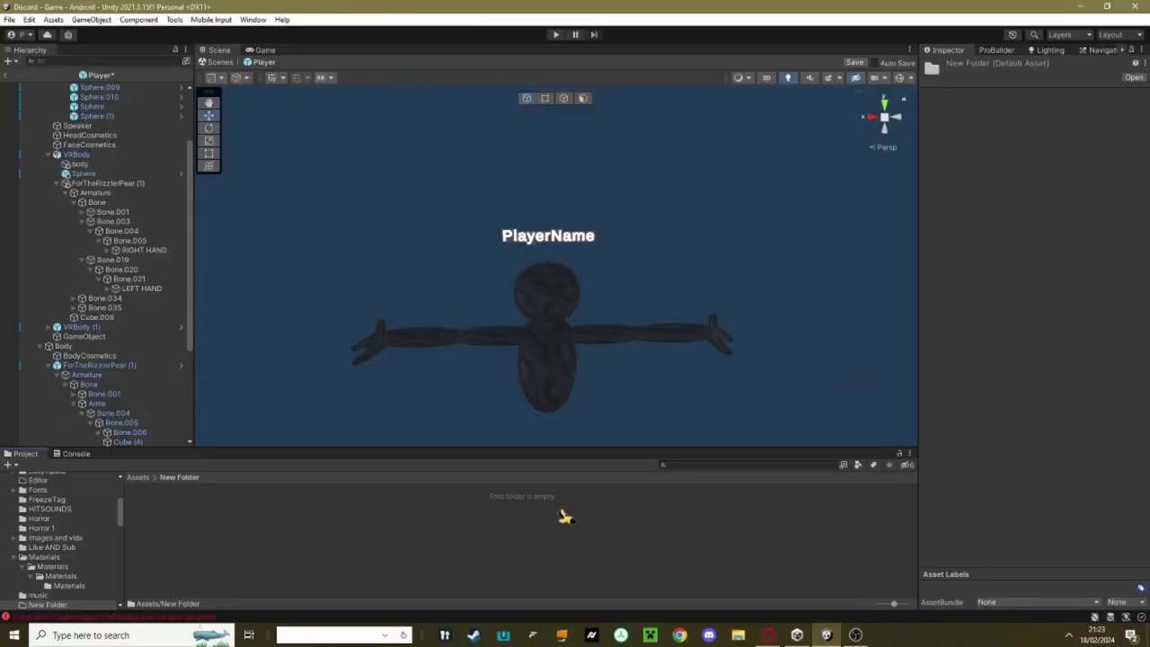
- Import the custom package NetworkedFingerAnimations.unitypackage from the Downloads folder into the project
right_click(561, 512)
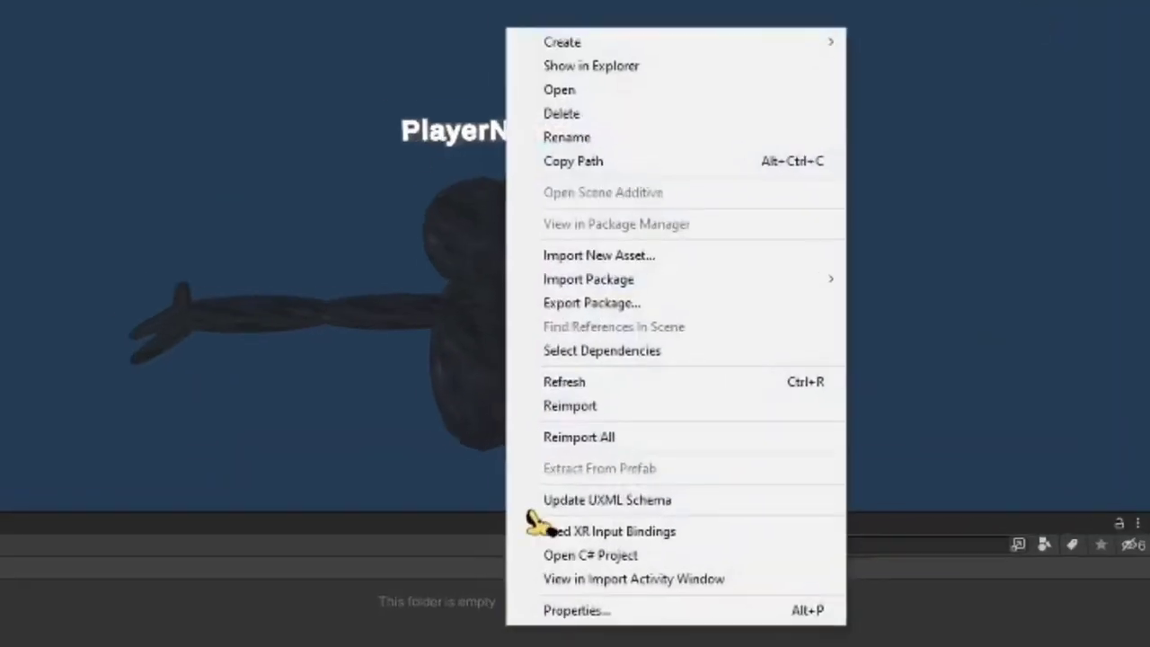
mouse_move(609, 318)
left_click(820, 297)
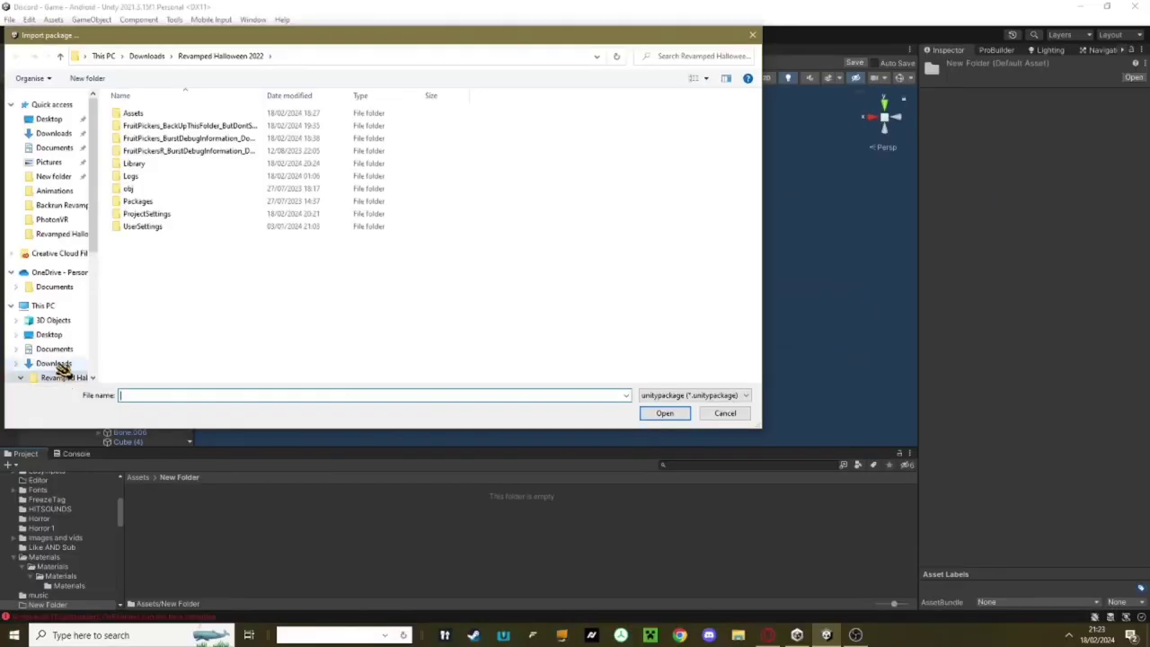
left_click(54, 363)
left_click(266, 329)
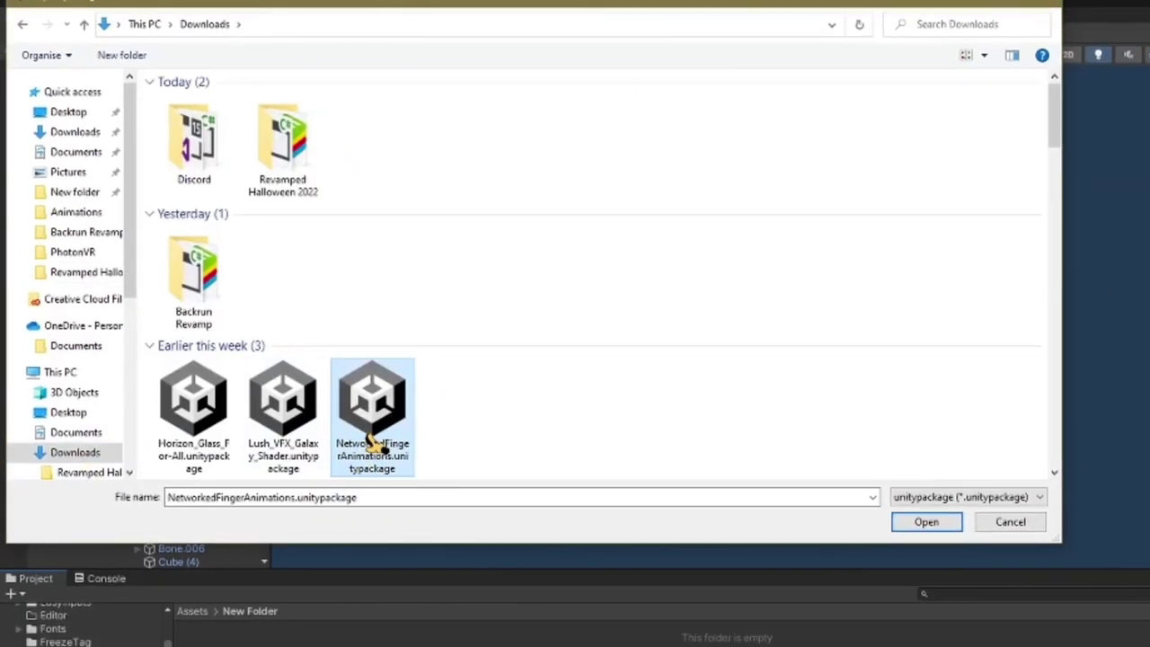
double_click(400, 440)
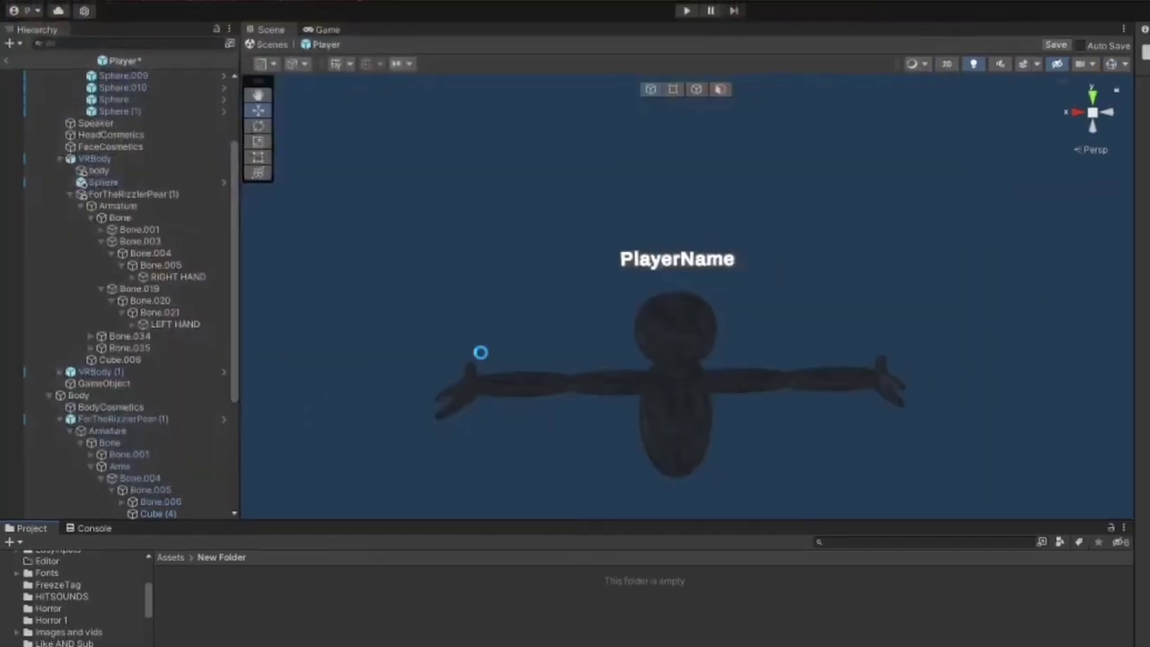
left_click(641, 394)
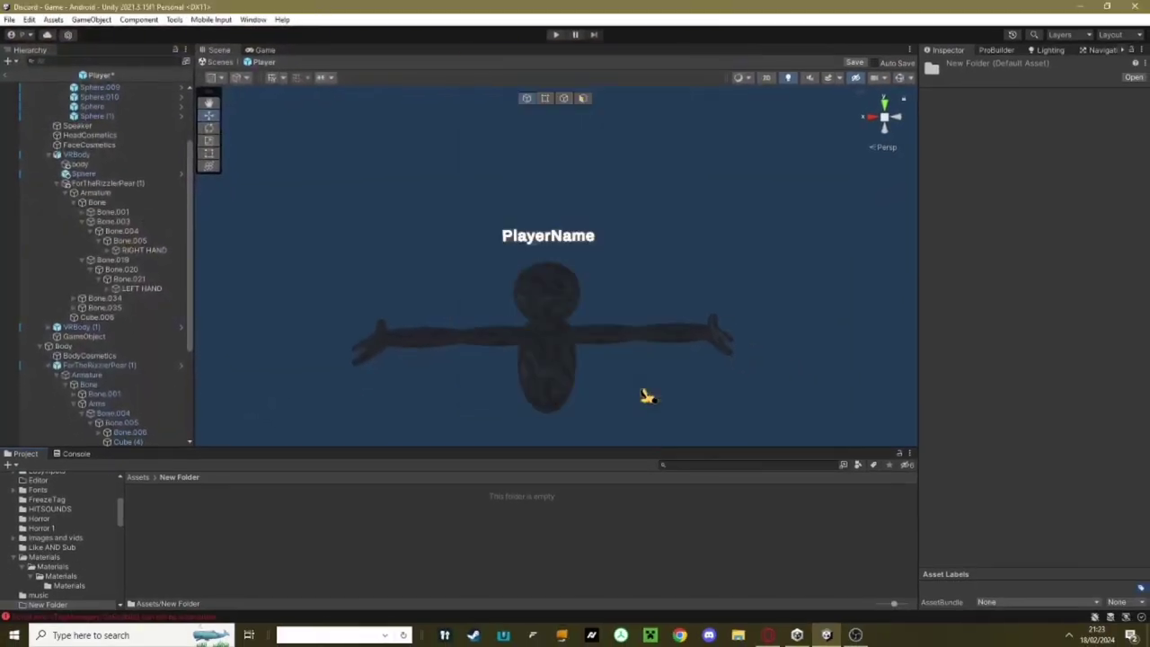
- Look over the imported XRHand scripts in Assets/Scripts and open the PhotonVR folder inside Resources
left_click(241, 564)
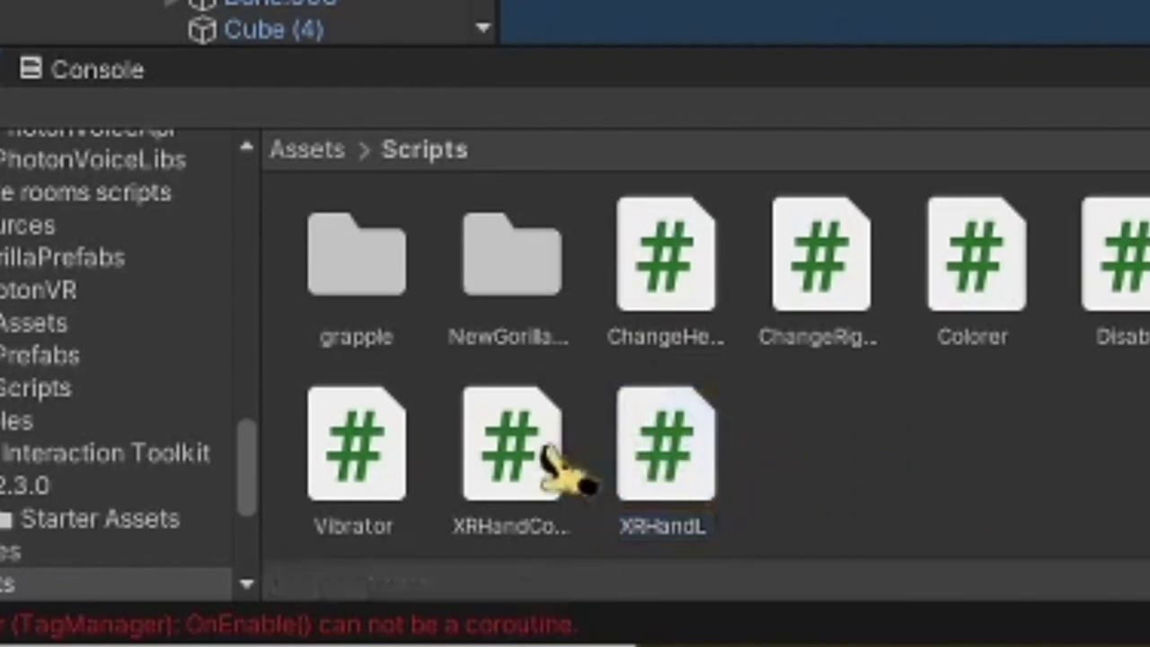
left_click(520, 485)
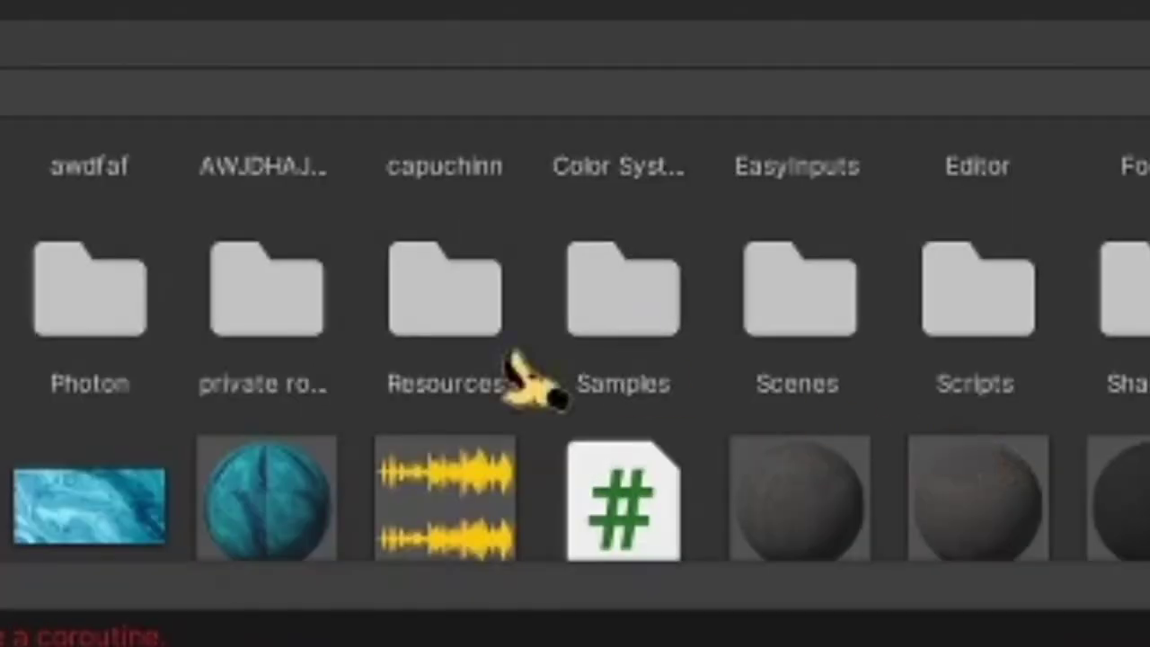
double_click(510, 357)
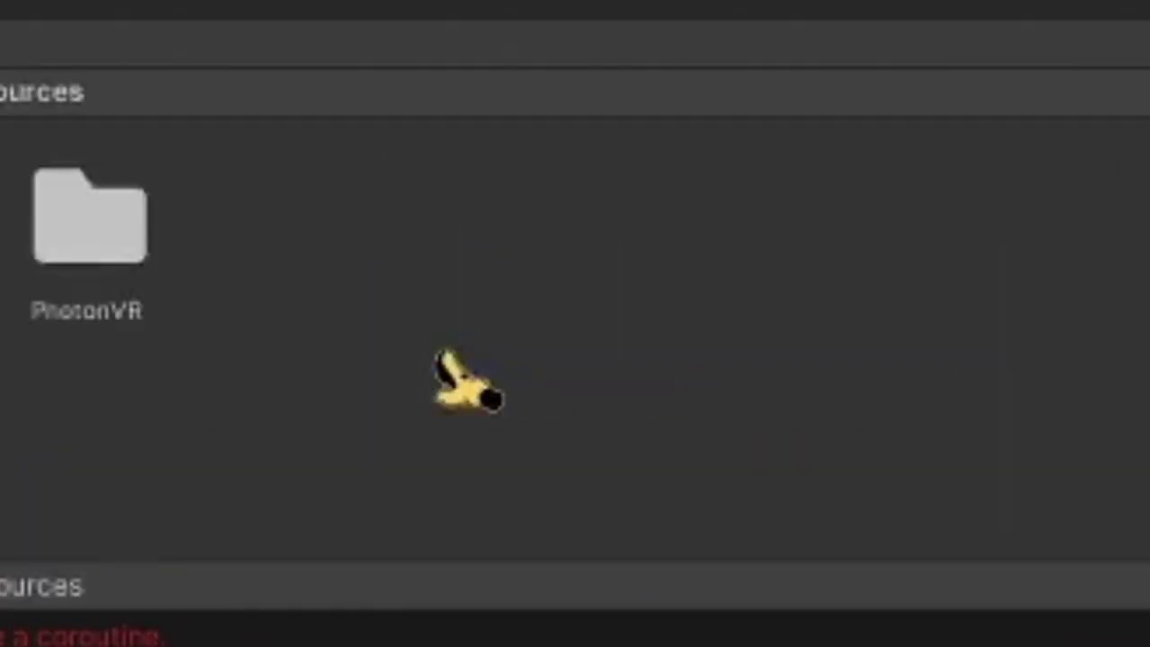
double_click(604, 310)
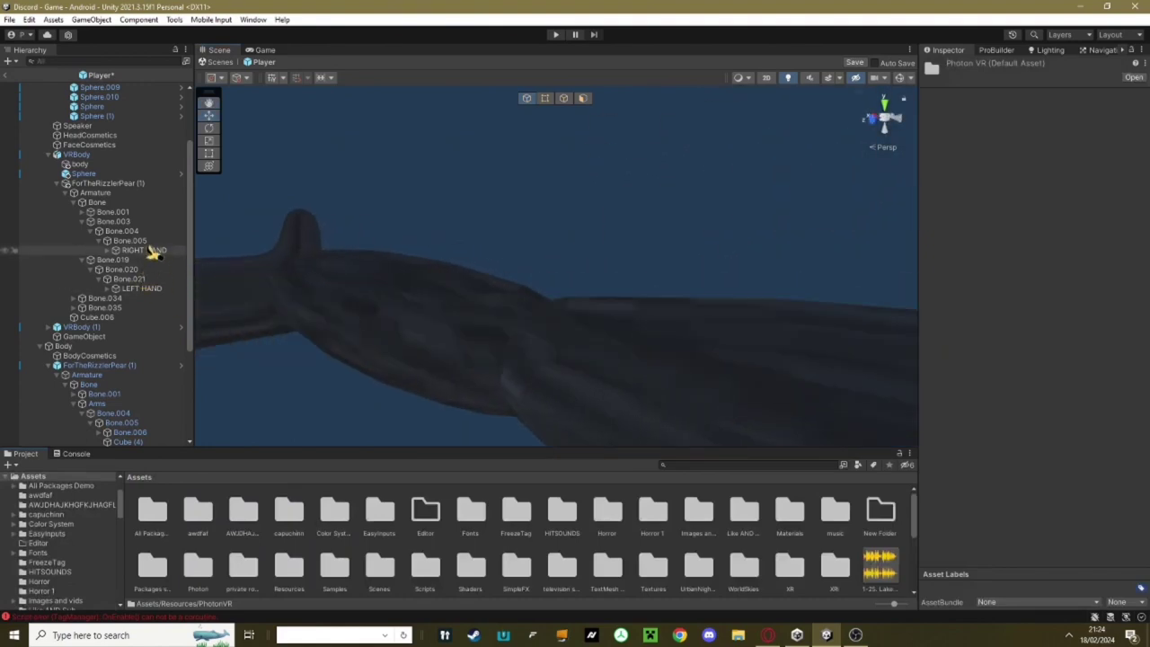
- Add the XRHandController script found in the project assets to the RIGHT HAND bone
left_click(144, 250)
key("f")
left_click(114, 249)
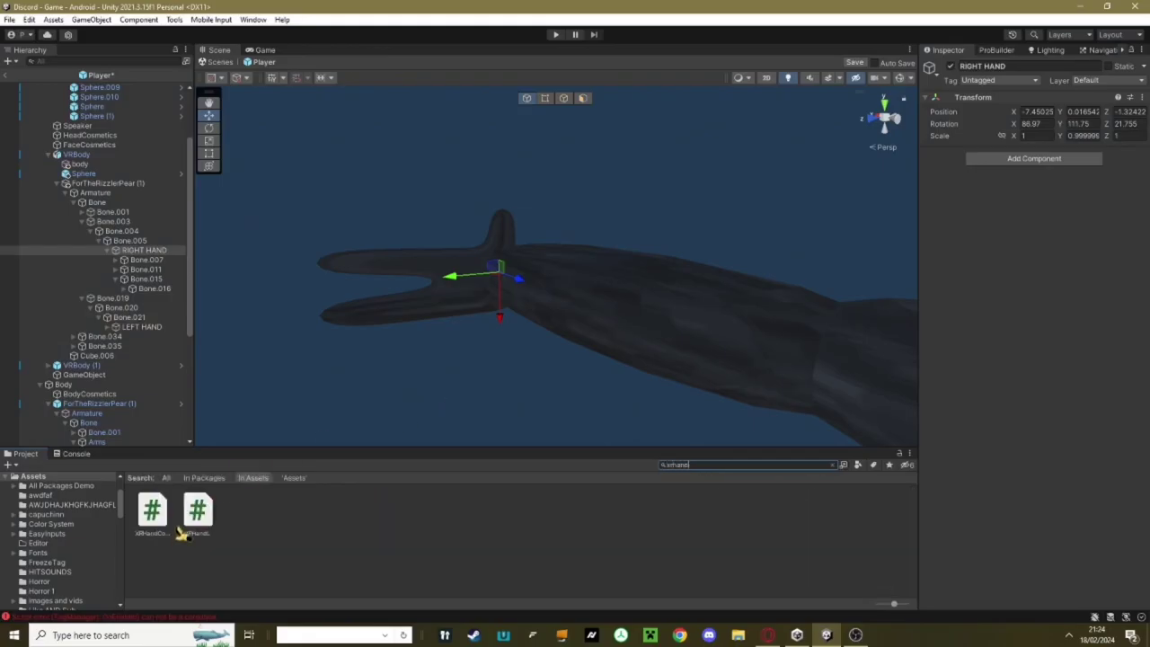
left_click_drag(180, 532, 1039, 379)
- Set the XR Hand Controller's hand type to Right and assign Player as its Photon View
left_click(1072, 187)
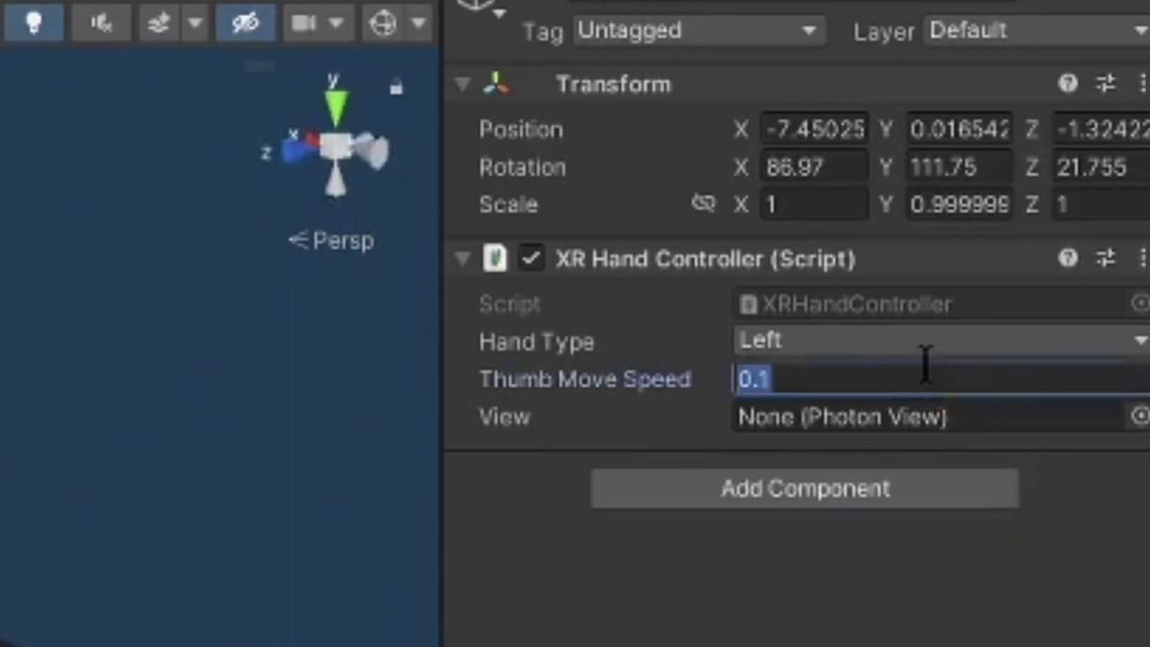
left_click(925, 343)
left_click(894, 427)
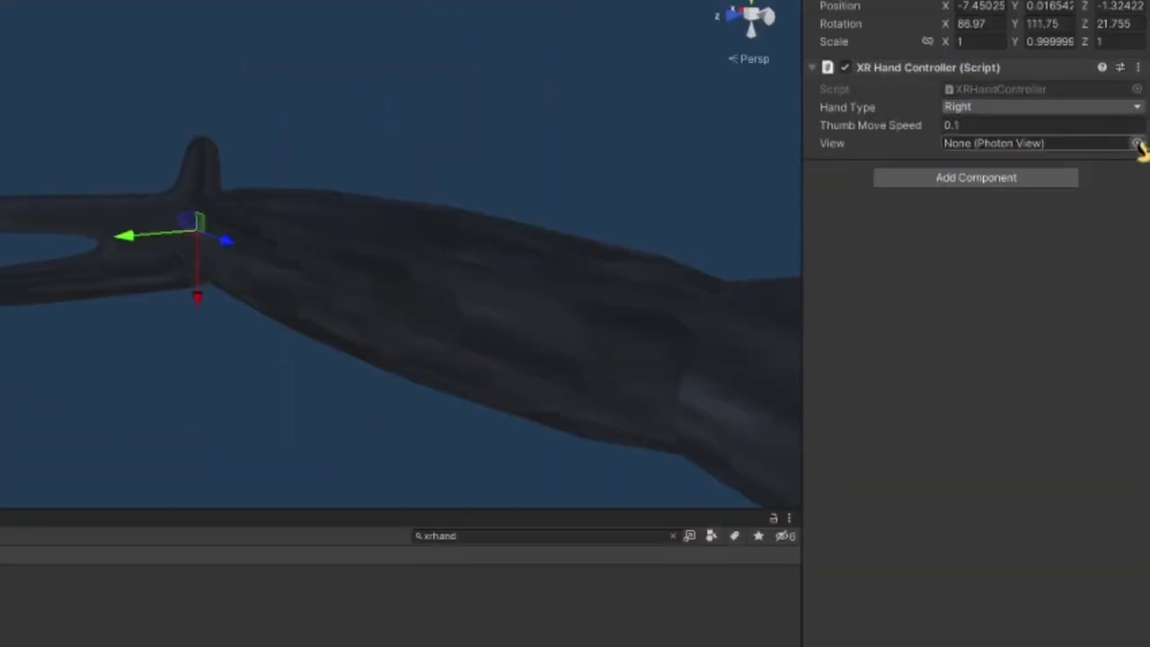
left_click(1149, 250)
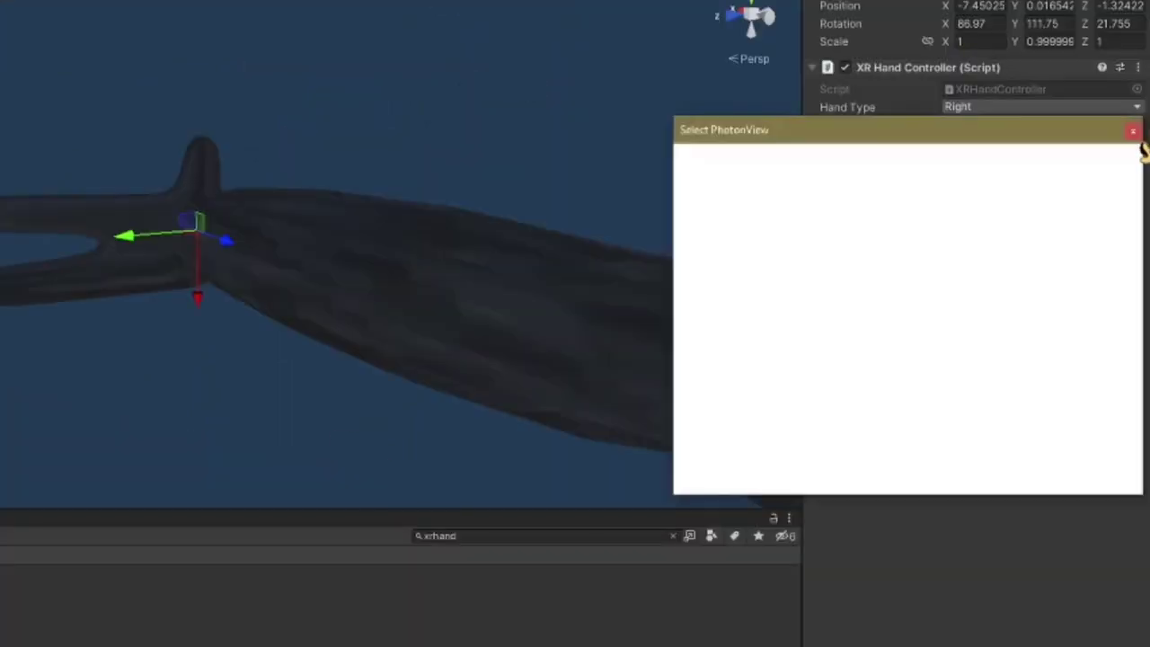
double_click(758, 203)
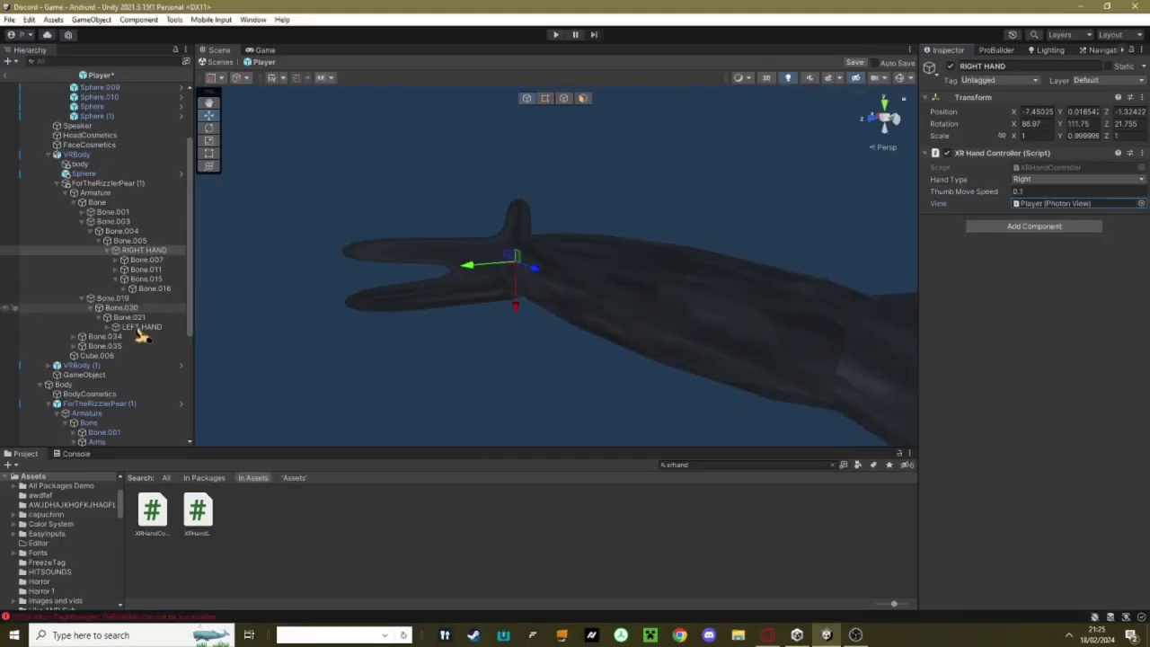
- Add the XRHandL script to the LEFT HAND bone and assign Player as its Photon View
left_click(141, 327)
left_click_drag(1014, 353, 1015, 354)
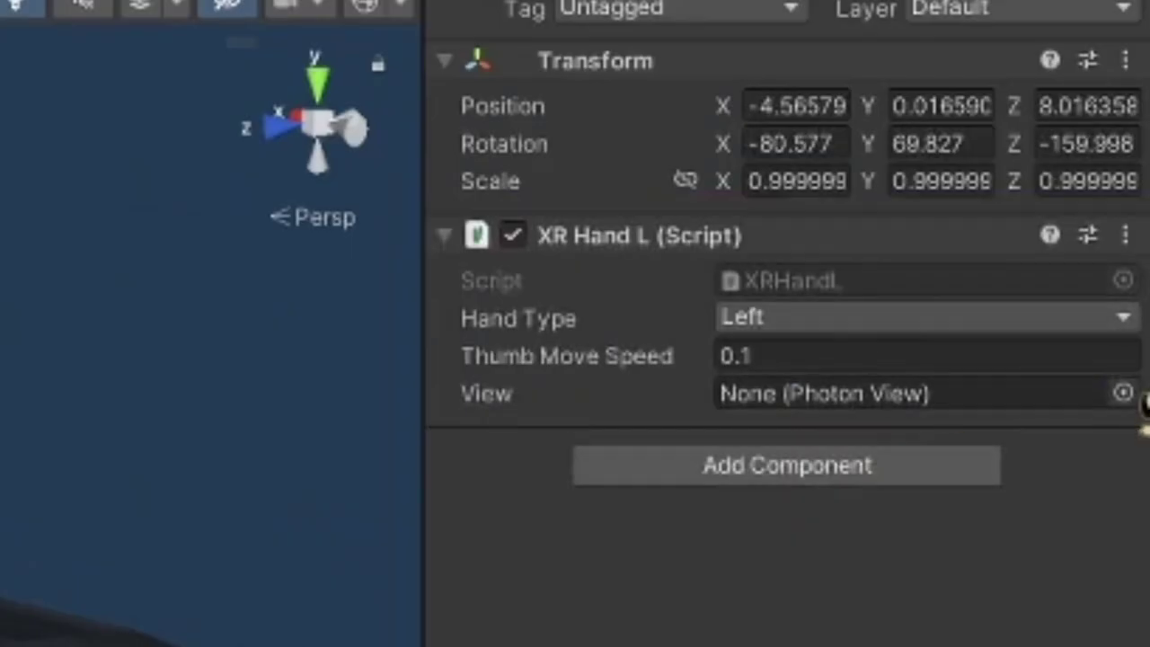
left_click(1141, 203)
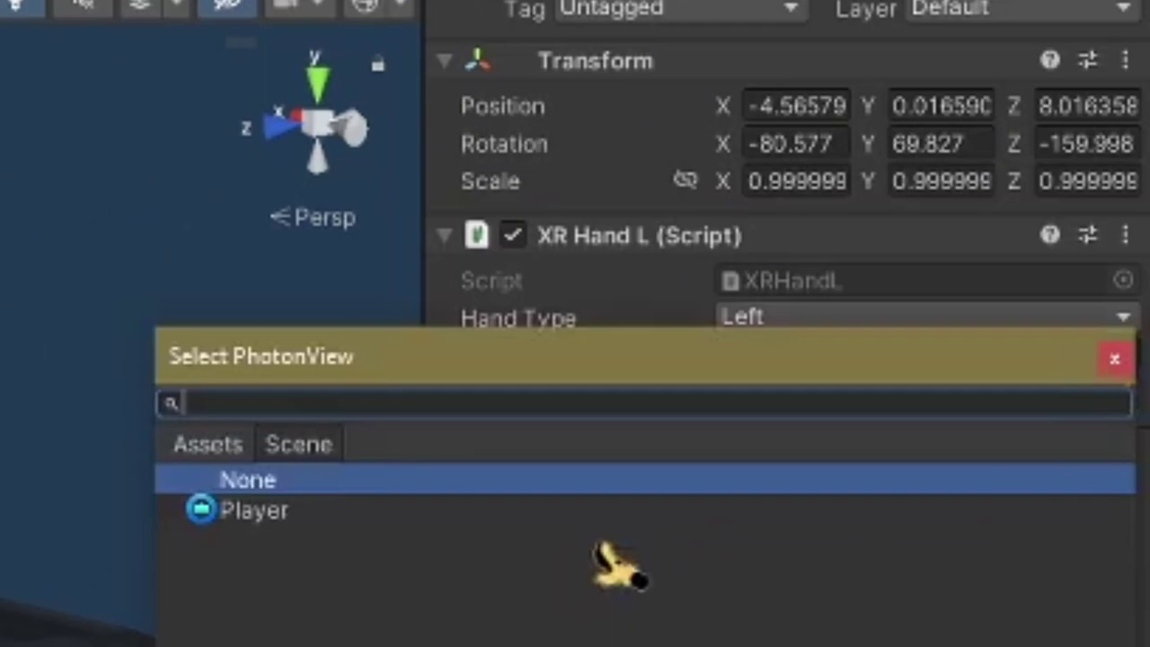
double_click(963, 243)
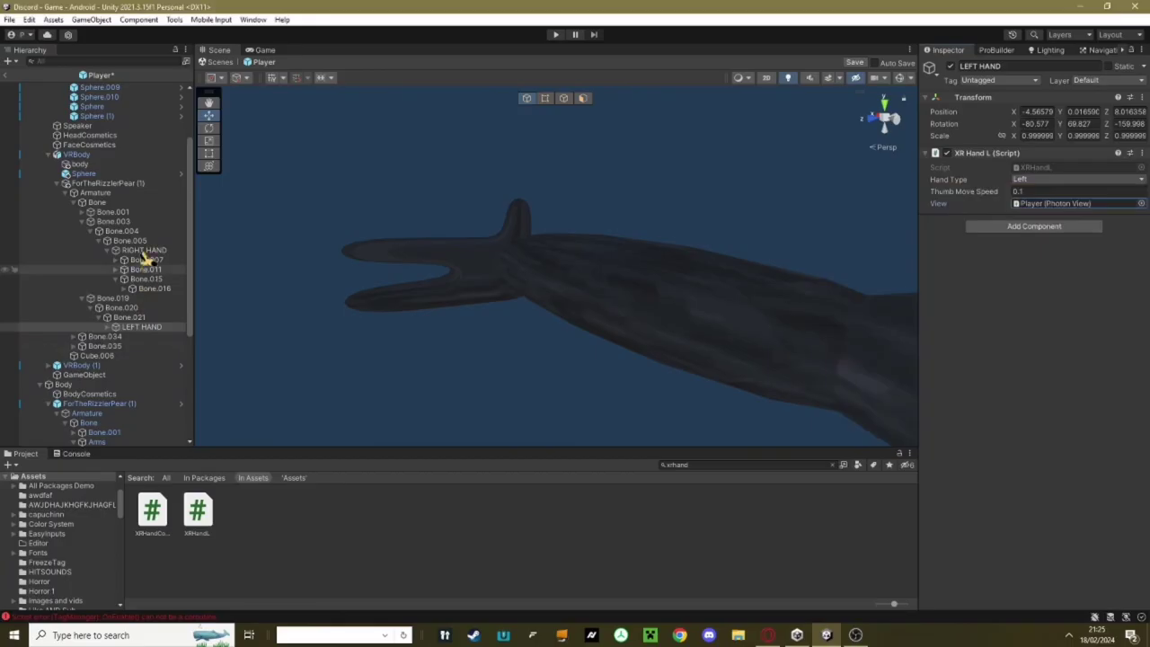
- Create an animation clip named RightHandAnimations for the RIGHT HAND bone in the Assets folder
left_click(144, 250)
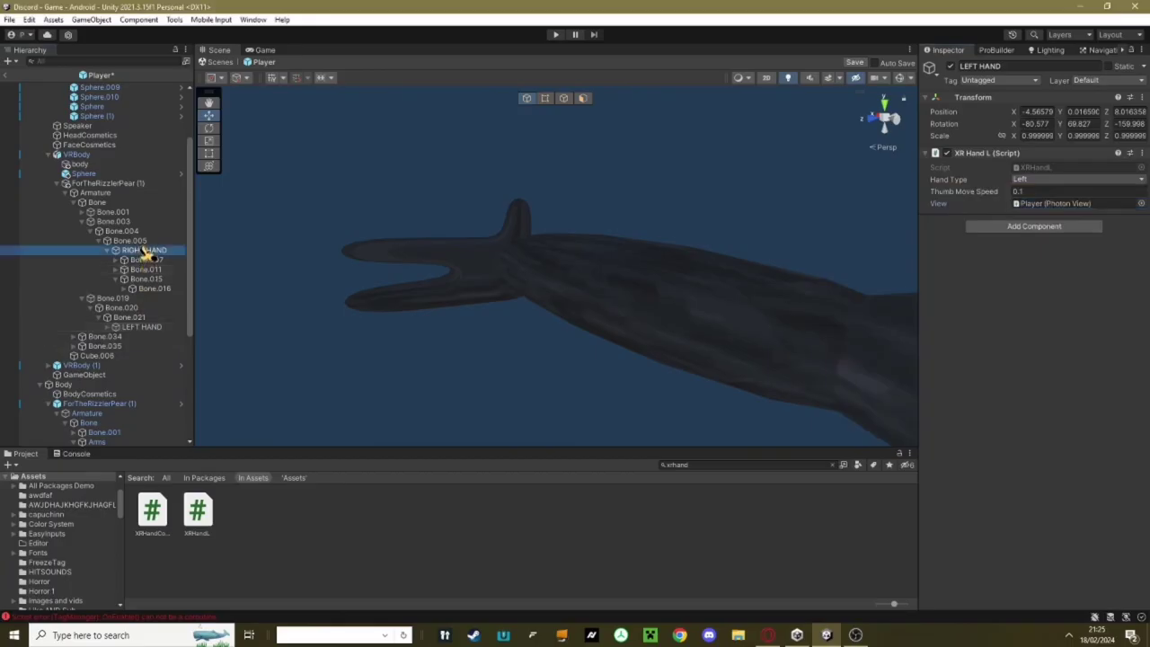
scroll(492, 299, "down", 5)
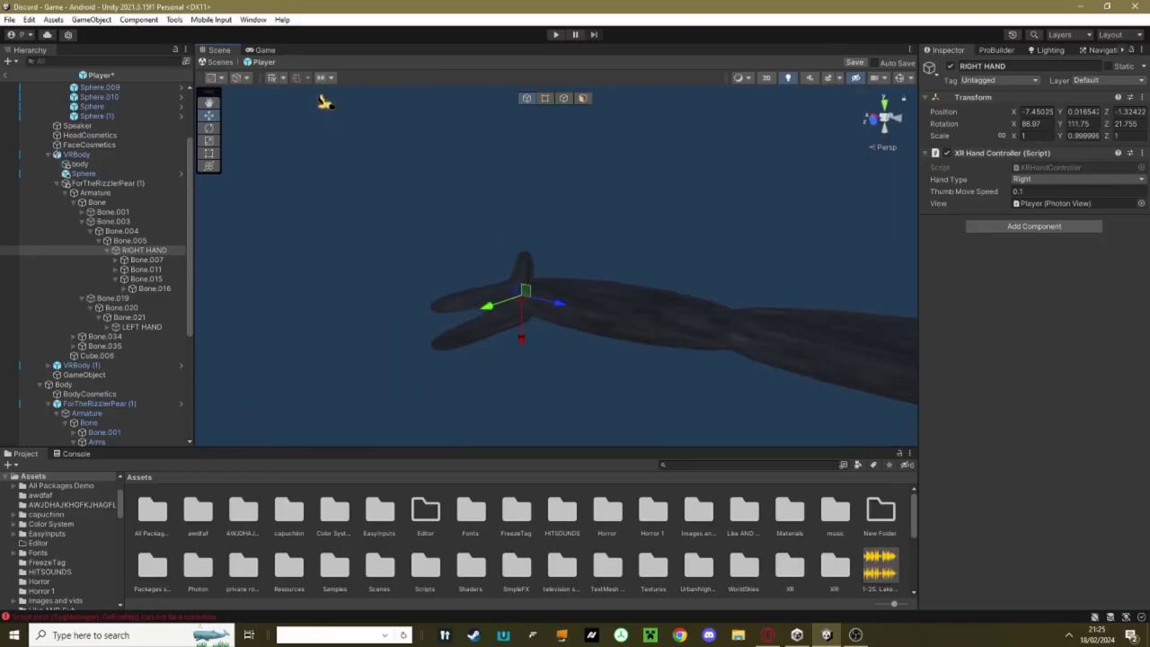
left_click(253, 19)
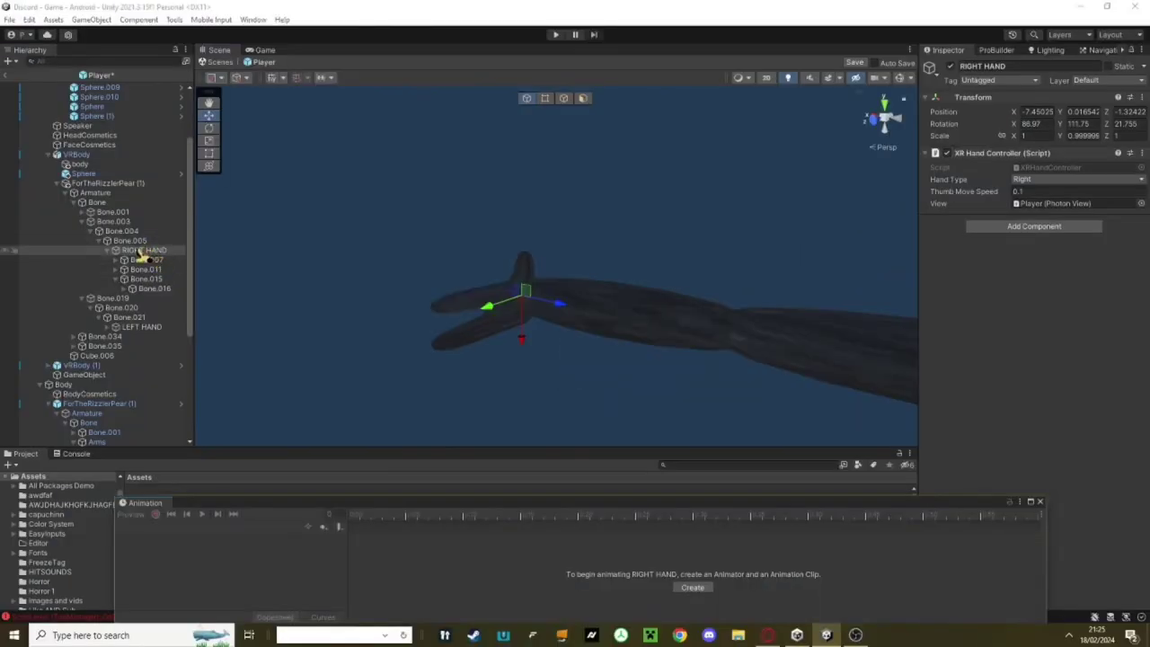
left_click(692, 588)
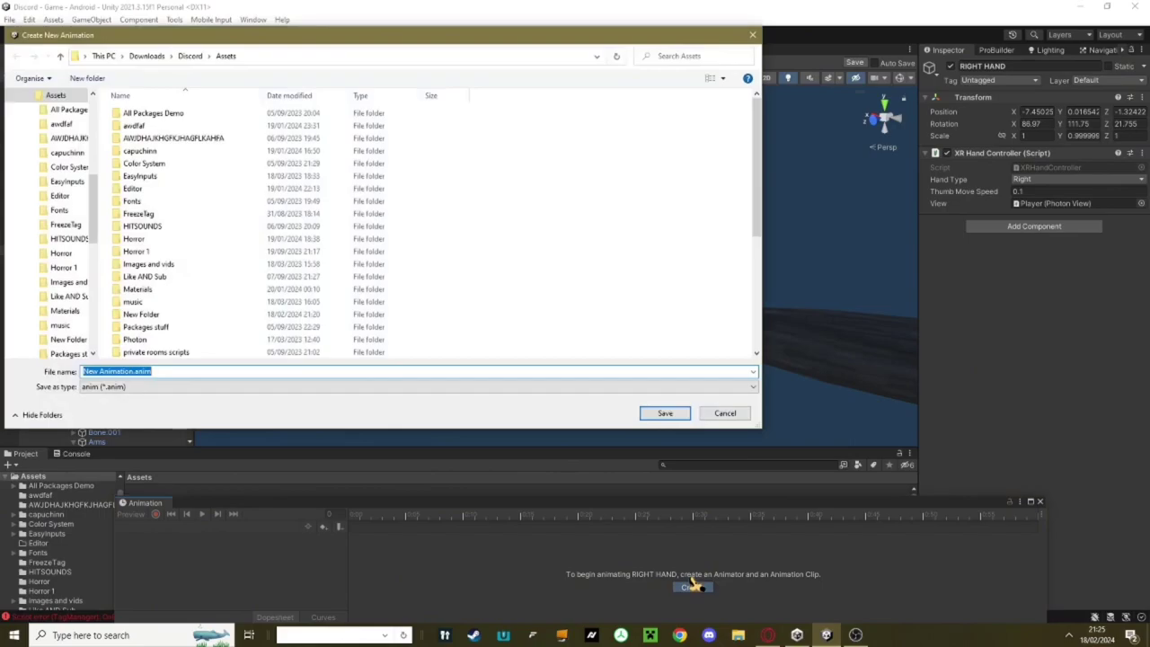
type("RightHand")
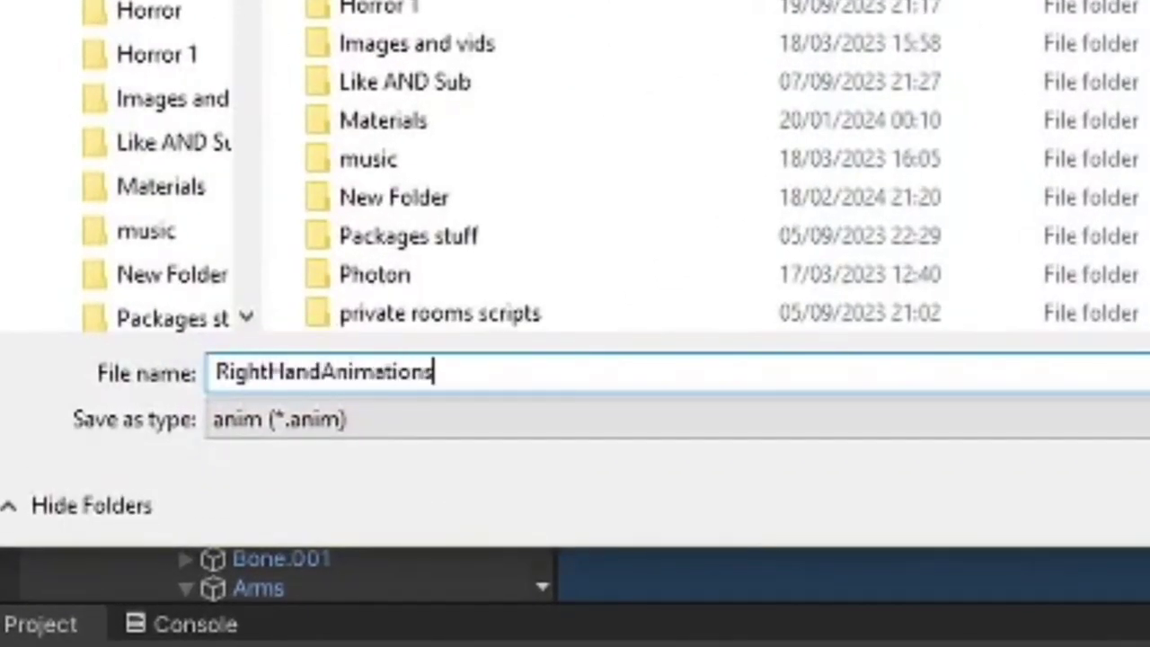
type("Animations")
left_click(665, 416)
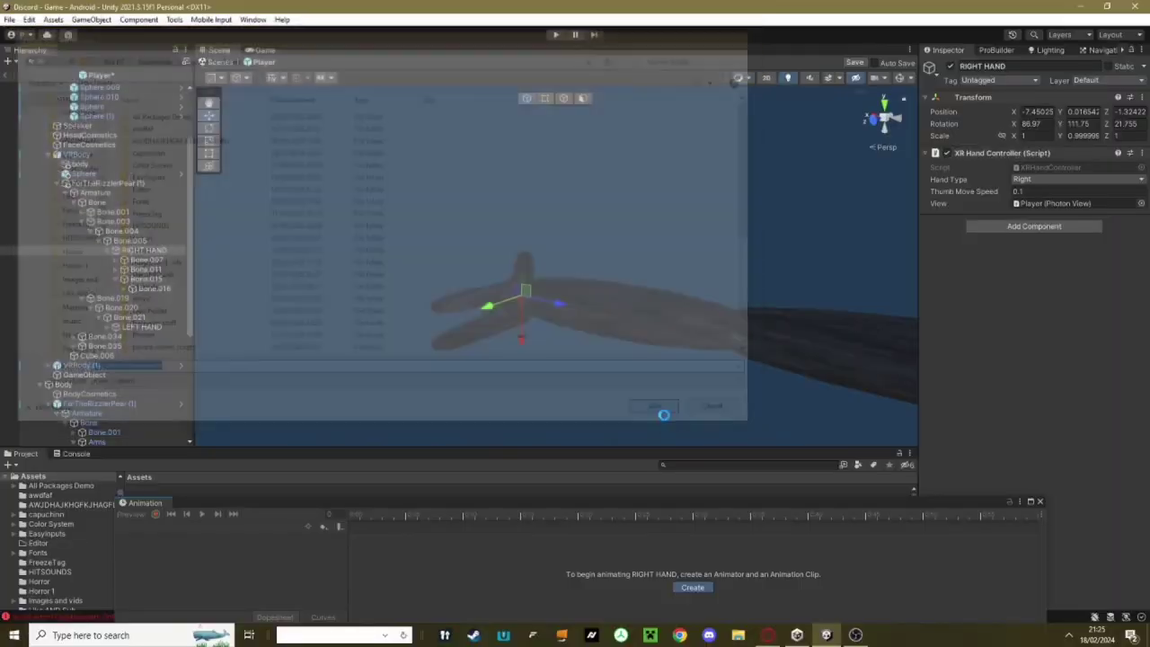
- Create another animation clip for RIGHT HAND and save it as pose1
left_click(597, 315)
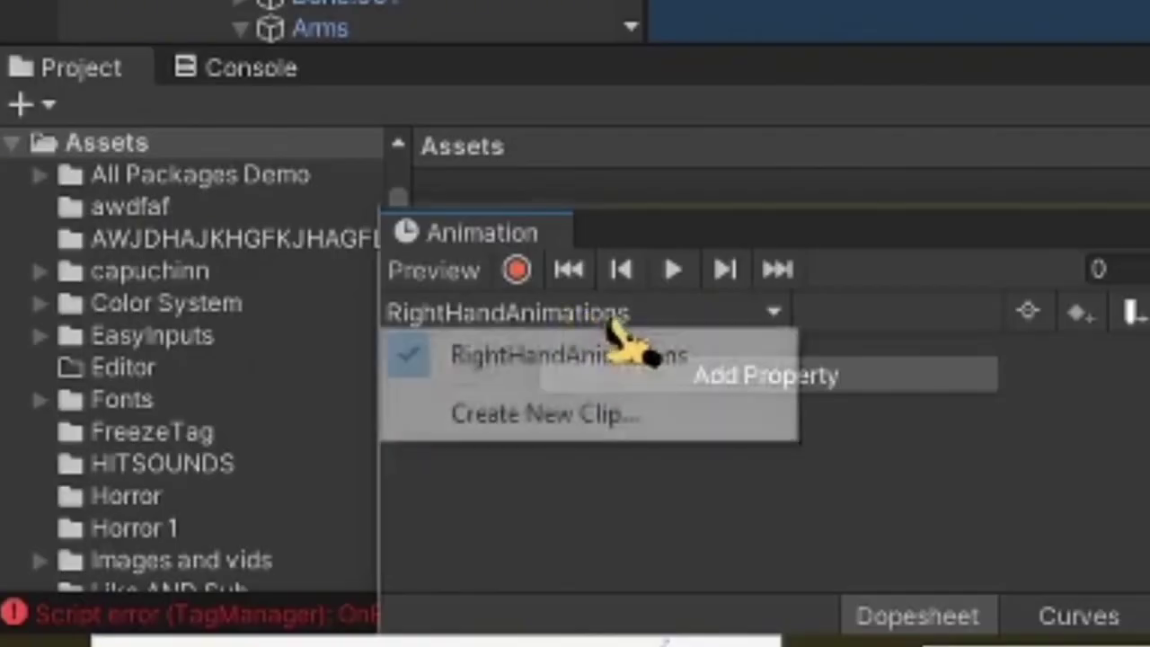
left_click(584, 418)
type("pose1")
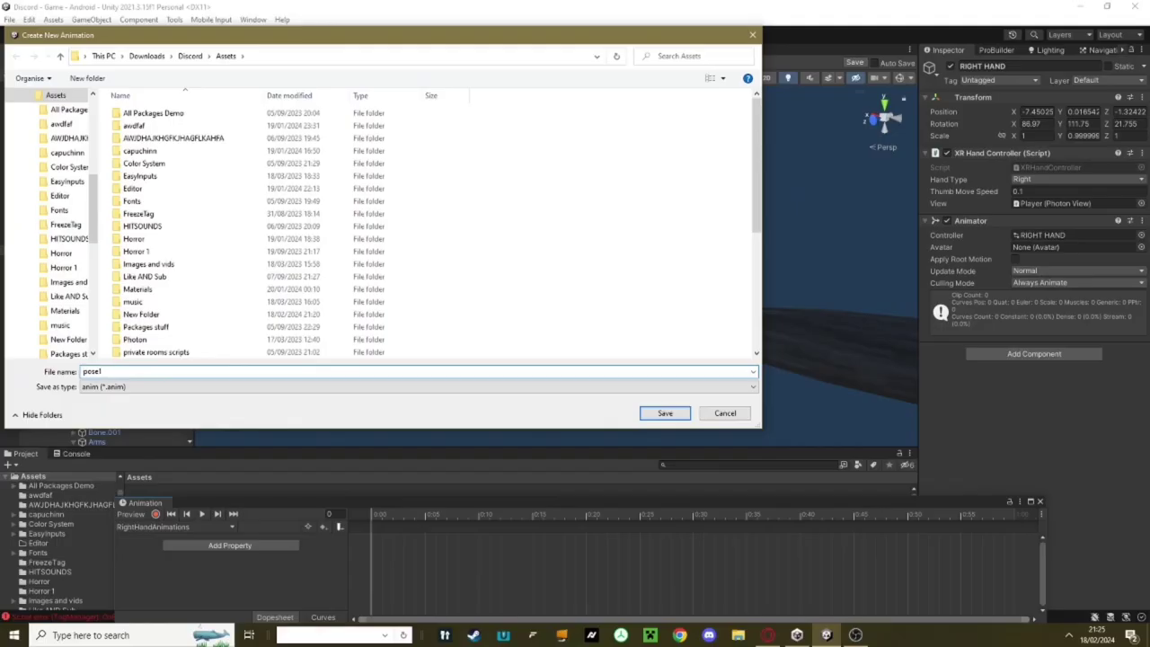
key("Return")
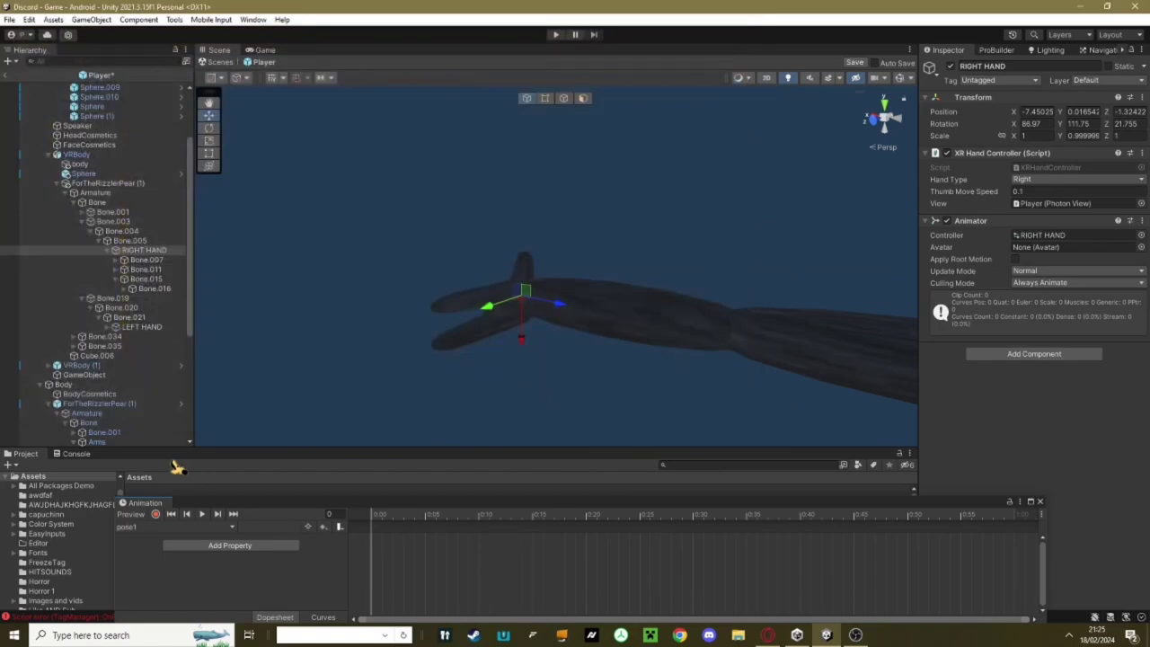
- Record pose1 by rotating Bone.011, Bone.012 and Bone.013 at frame 60 to curl the finger, and preview the animation
left_click(155, 515)
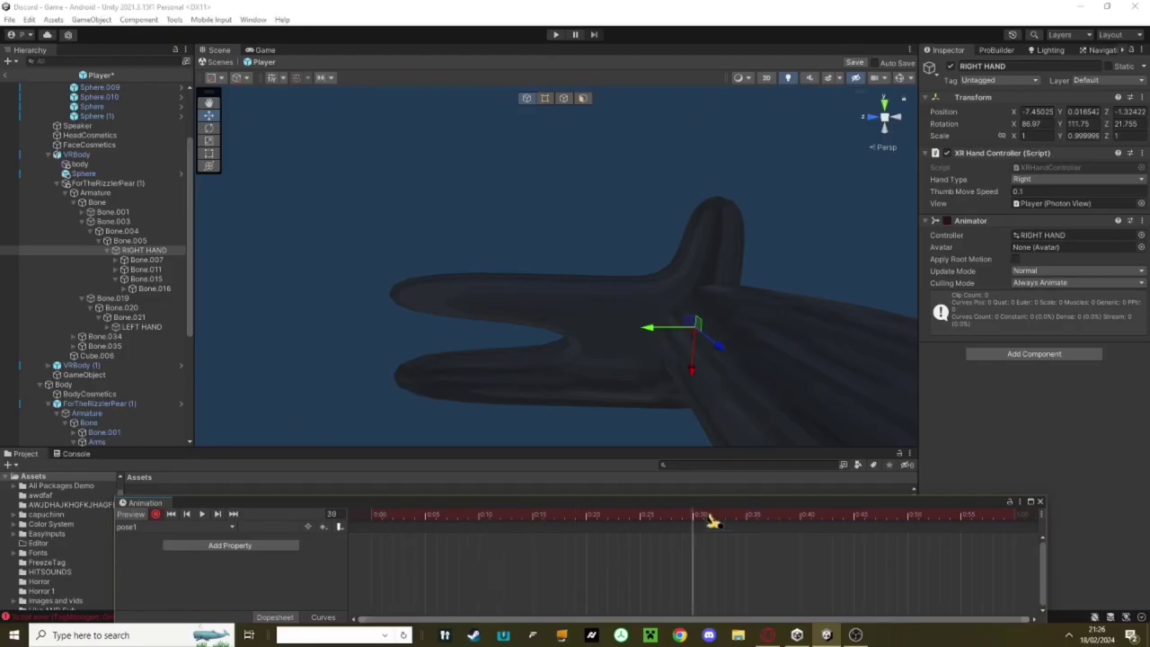
left_click(1017, 516)
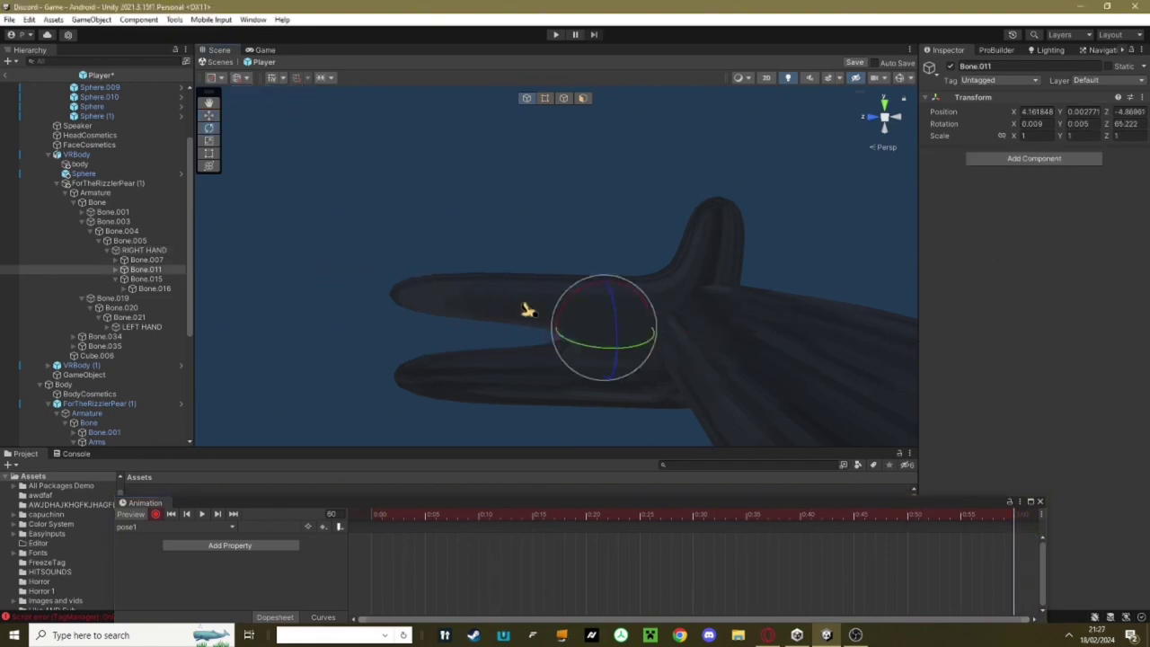
left_click_drag(593, 350, 431, 395)
left_click(587, 336)
left_click(580, 316)
left_click(203, 514)
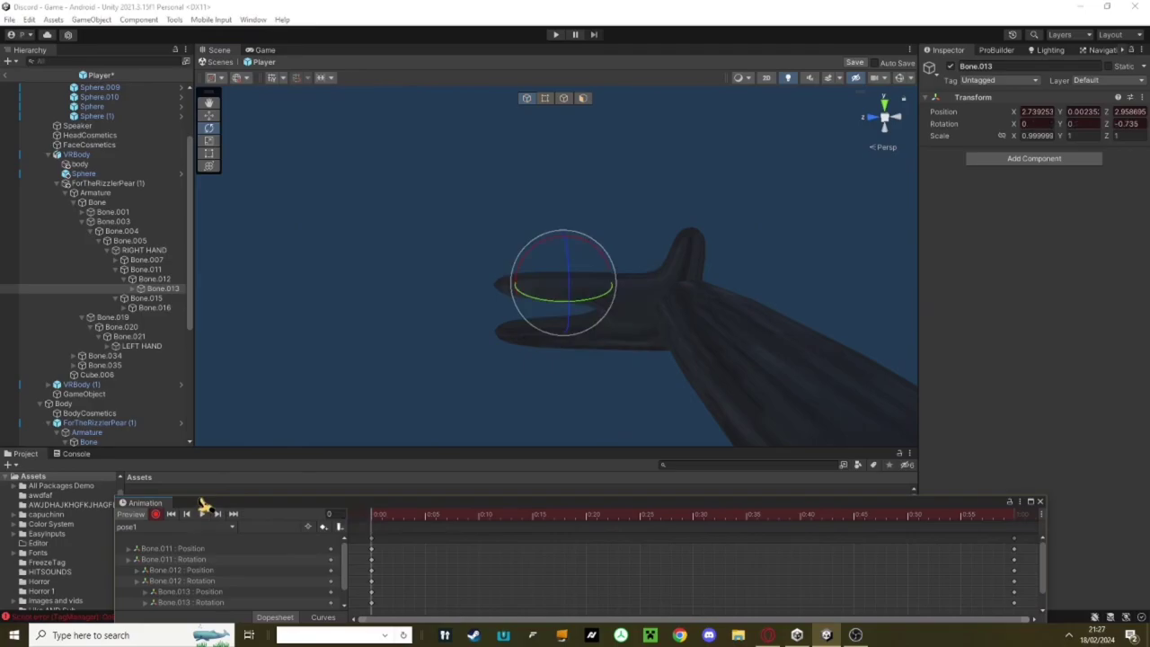
- Create another animation clip for RIGHT HAND and save it as pose2
left_click(186, 528)
left_click(167, 572)
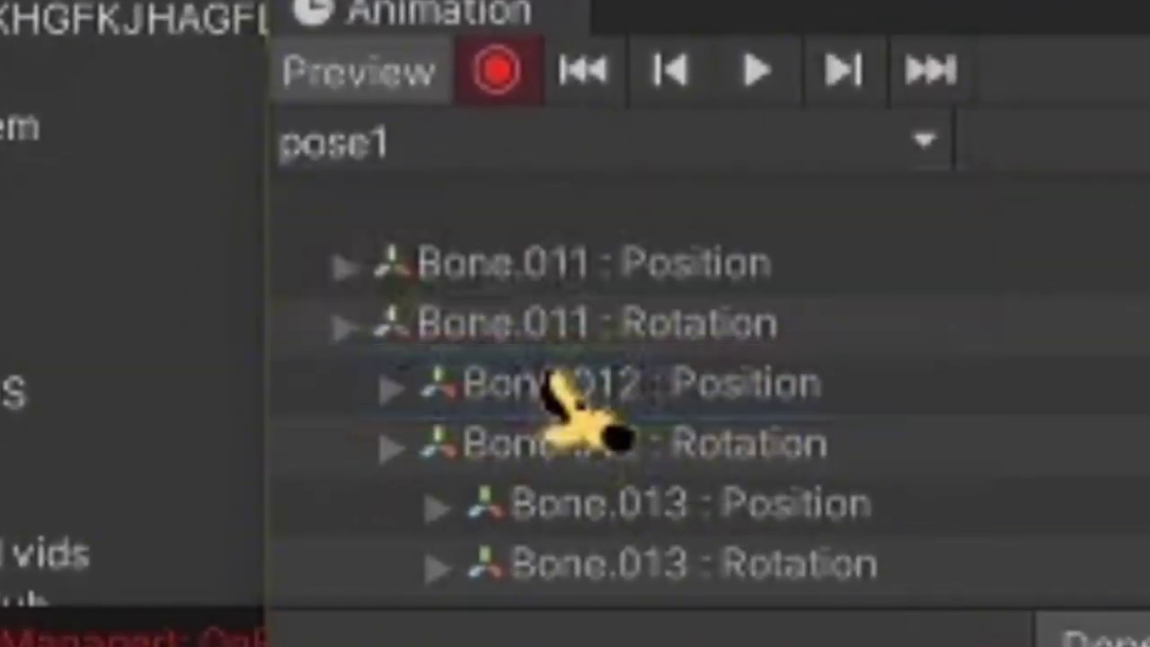
type("pose2")
key("Return")
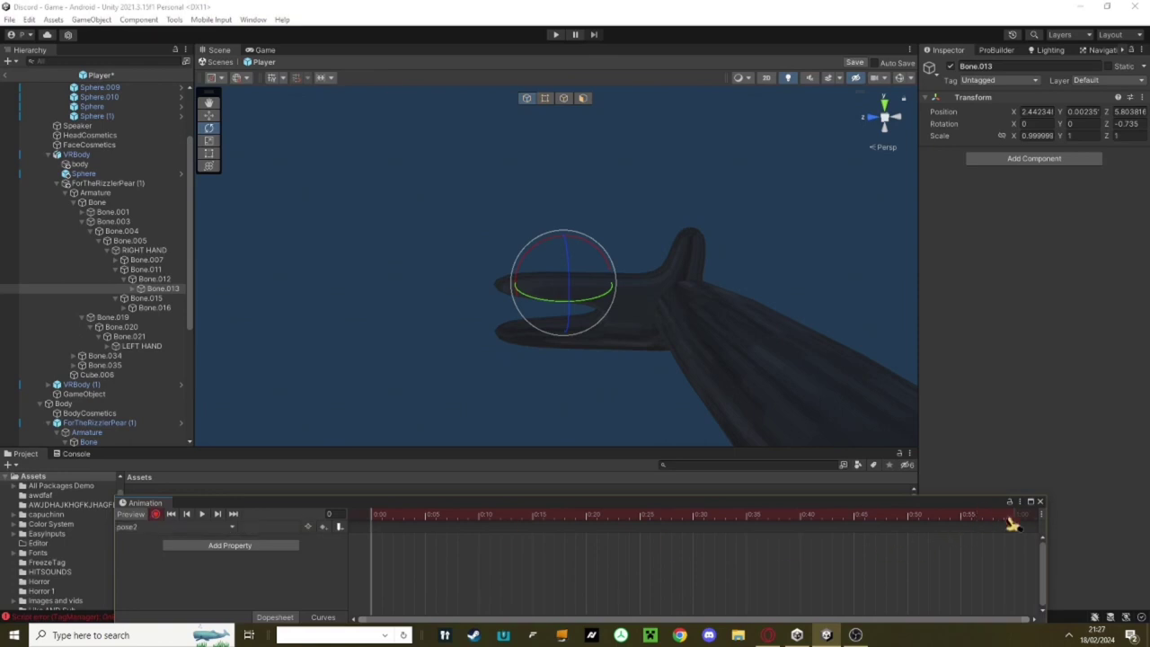
- Record pose2 by rotating Bone.008 and Bone.009 at frame 60 to curl the second finger, and preview the animation
left_click(596, 385)
left_click_drag(596, 386, 611, 380)
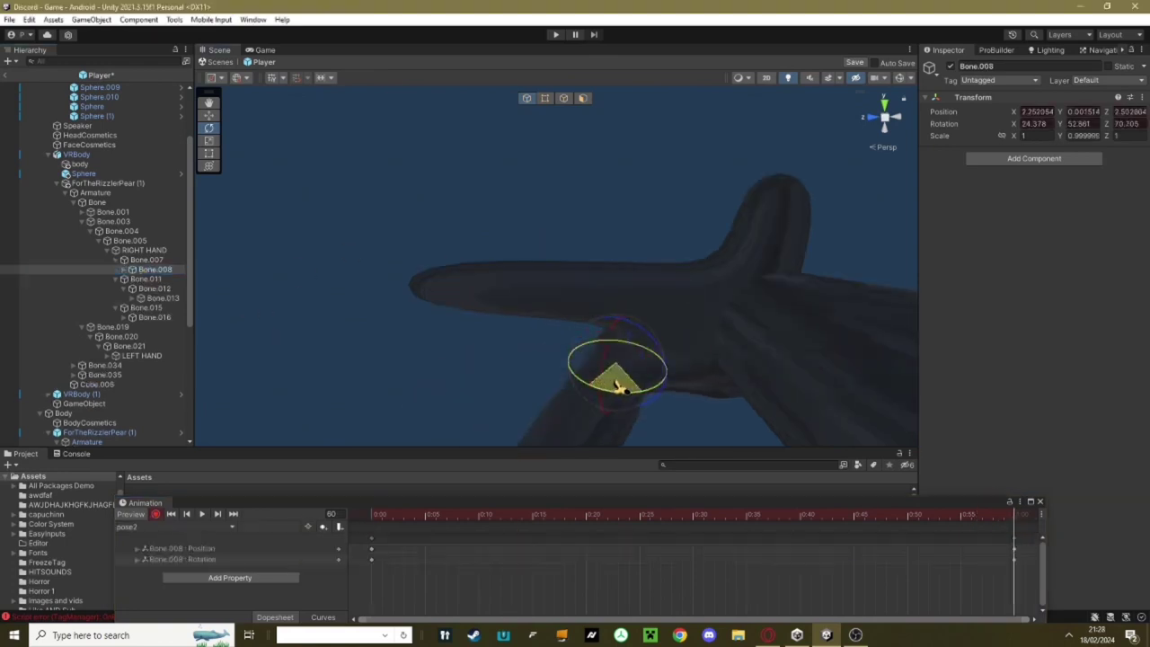
left_click(159, 280)
left_click_drag(557, 346, 578, 362)
left_click(186, 516)
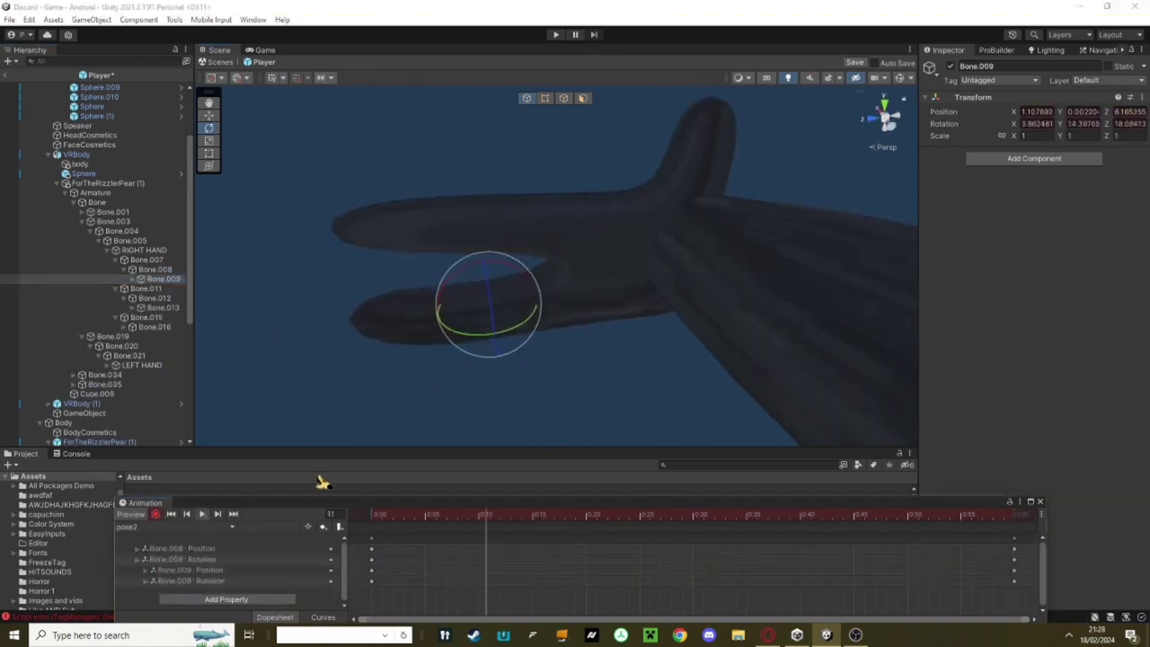
- Create another animation clip for RIGHT HAND and save it as pose3
left_click(133, 528)
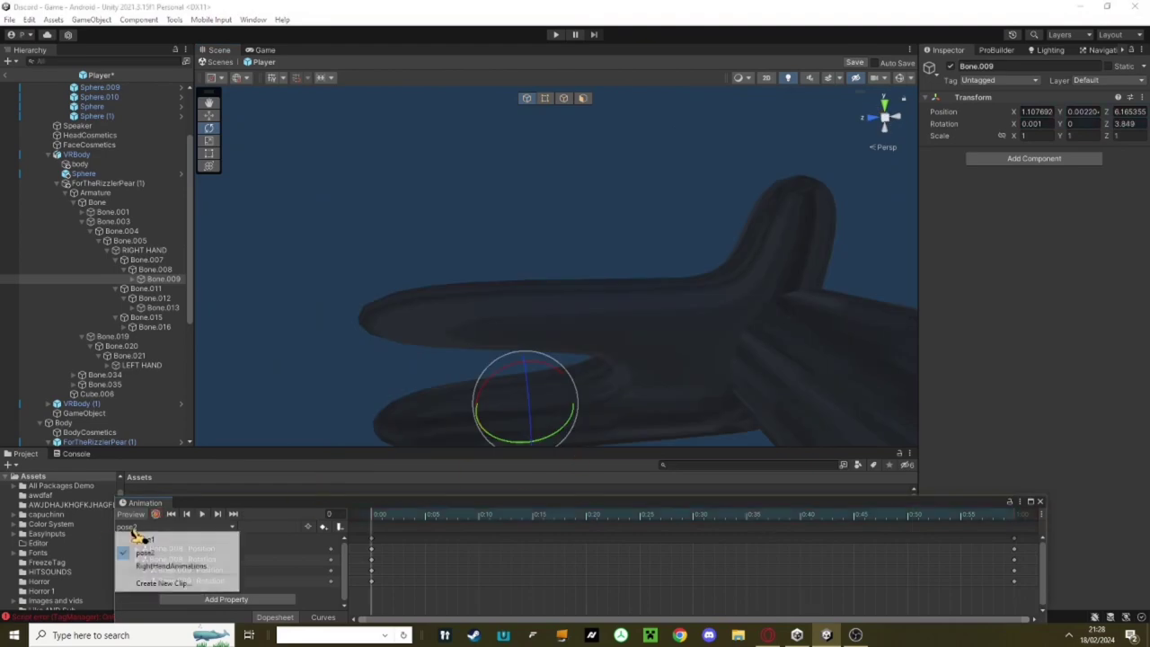
left_click(162, 582)
type("pose3")
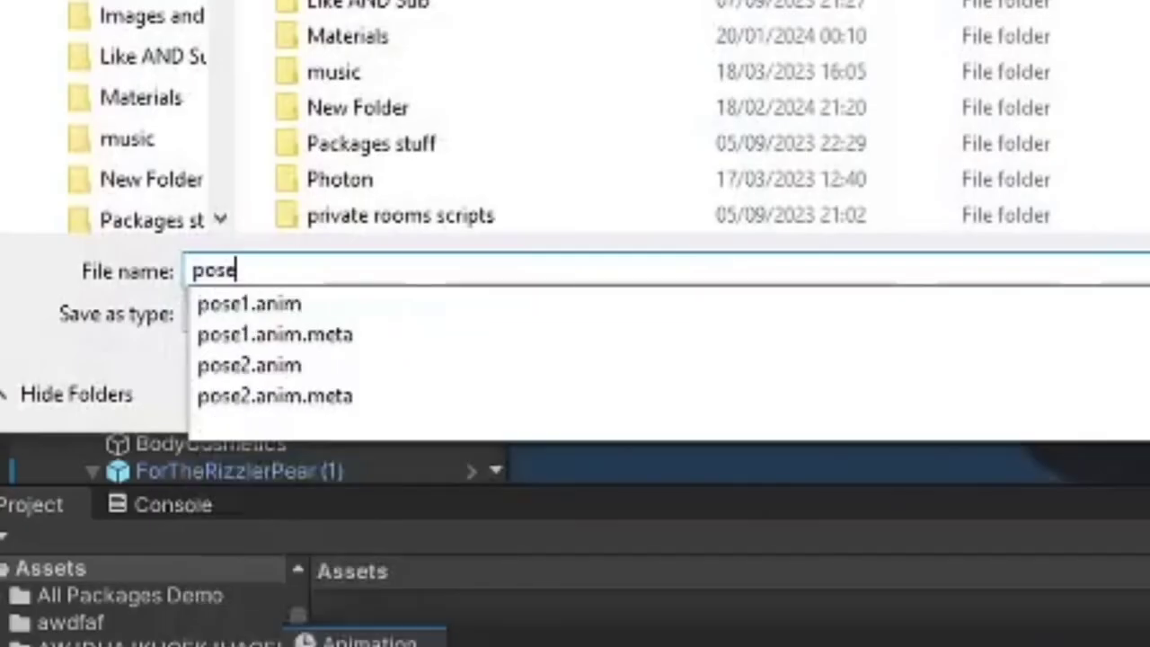
key("Return")
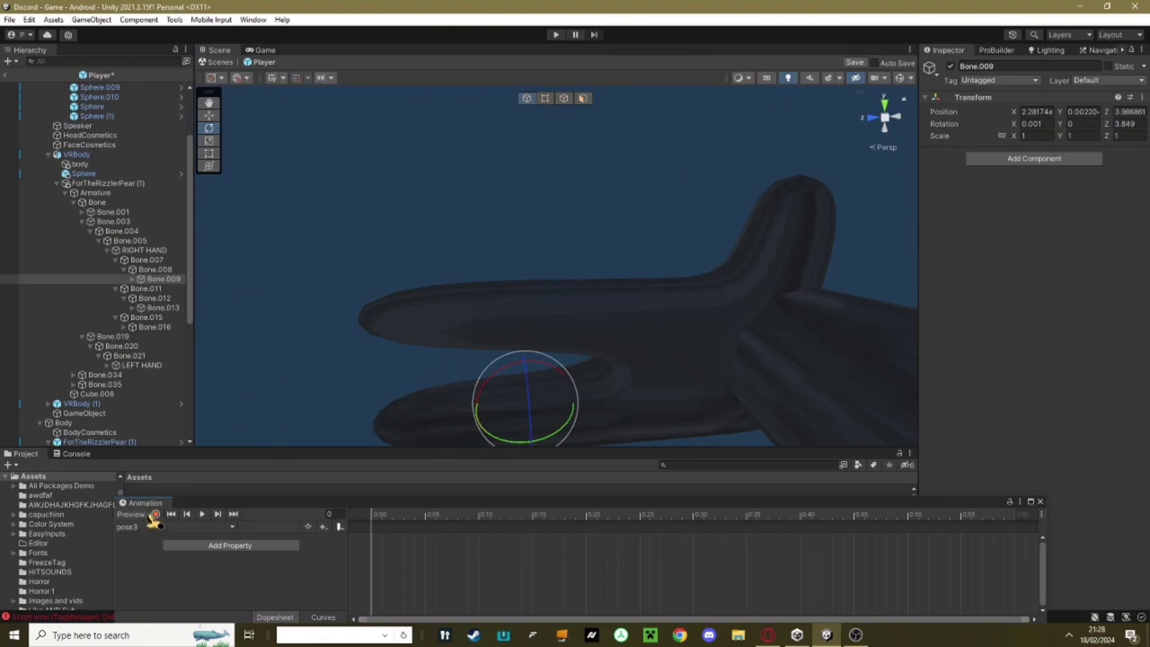
- Record pose3 by rotating Bone.016 and Bone.017 at frame 60 to fold the thumb, and preview the animation
left_click(155, 514)
left_click(733, 299)
left_click_drag(787, 276, 795, 310)
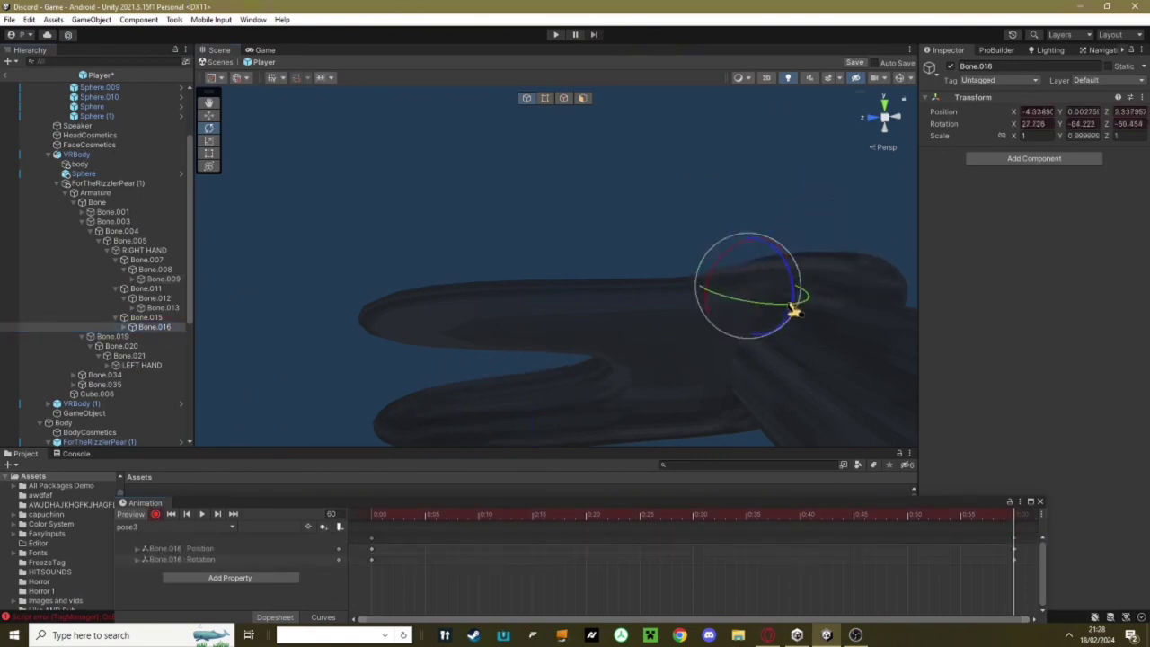
left_click(202, 514)
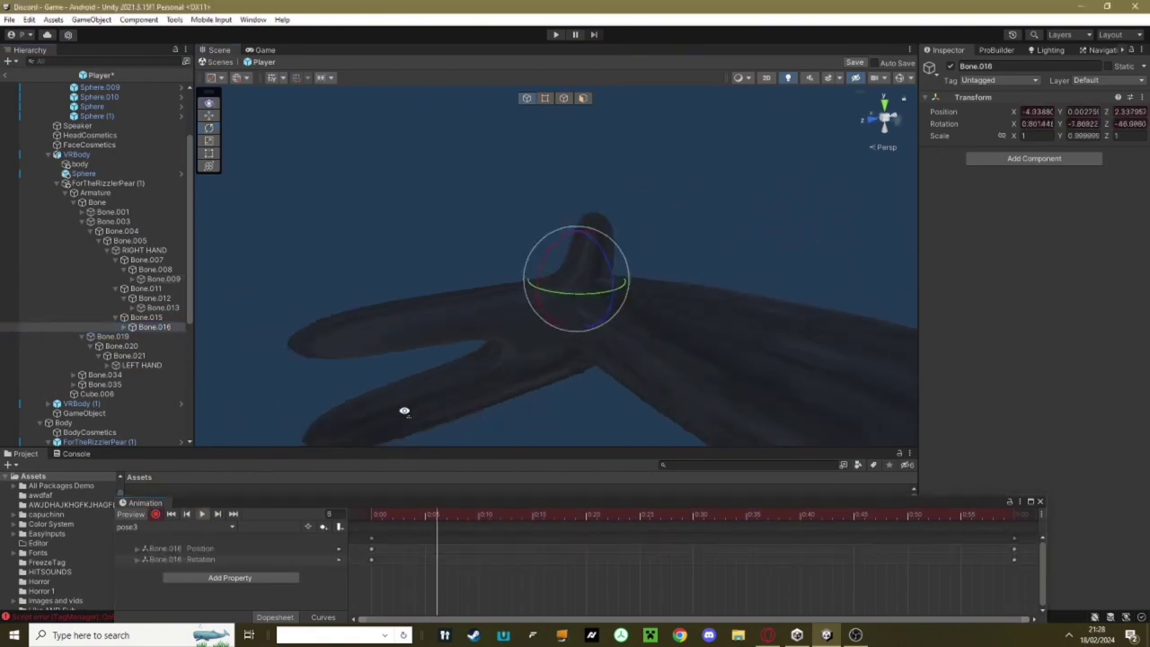
left_click(1015, 516)
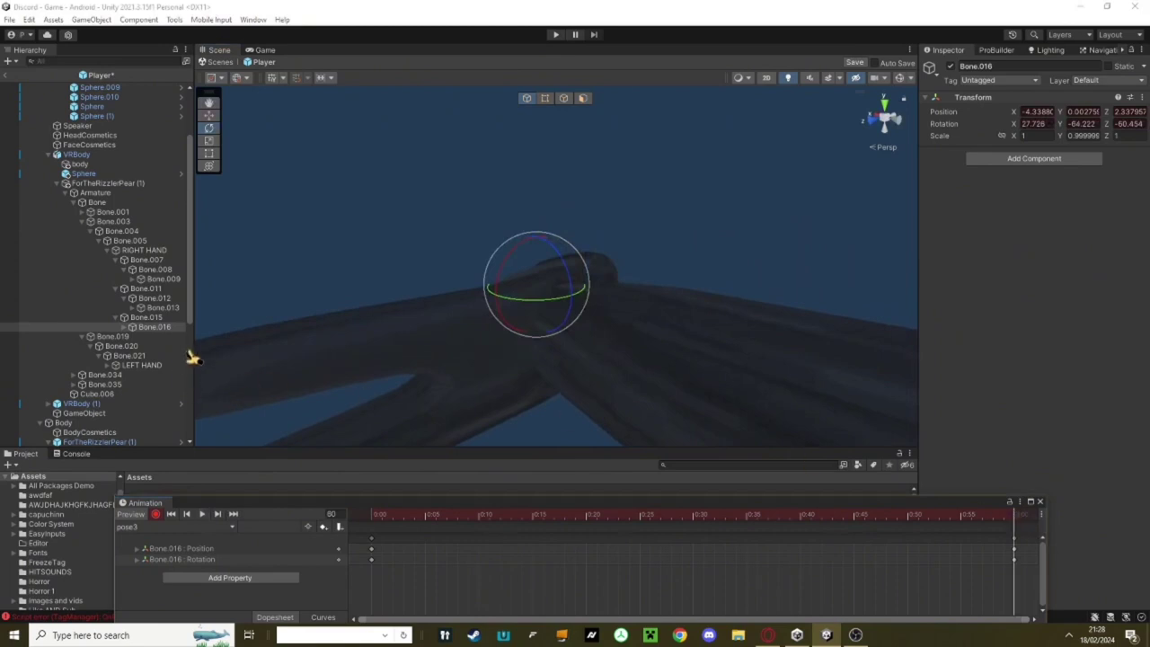
left_click(127, 327)
left_click(150, 338)
left_click_drag(601, 269, 593, 327)
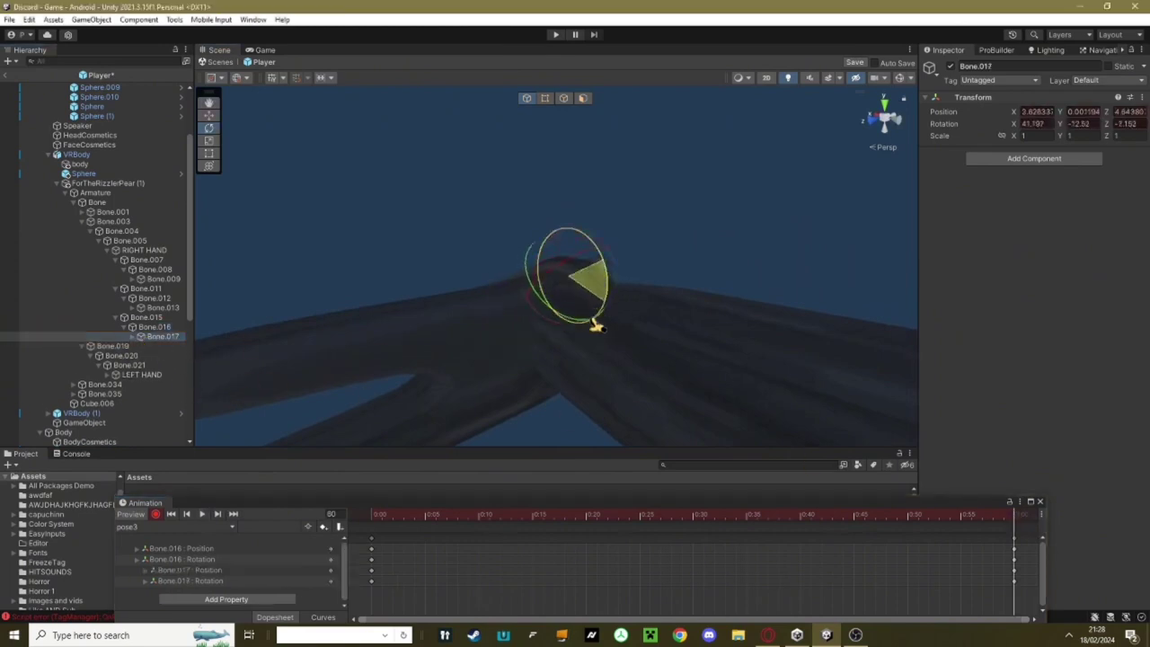
left_click(202, 514)
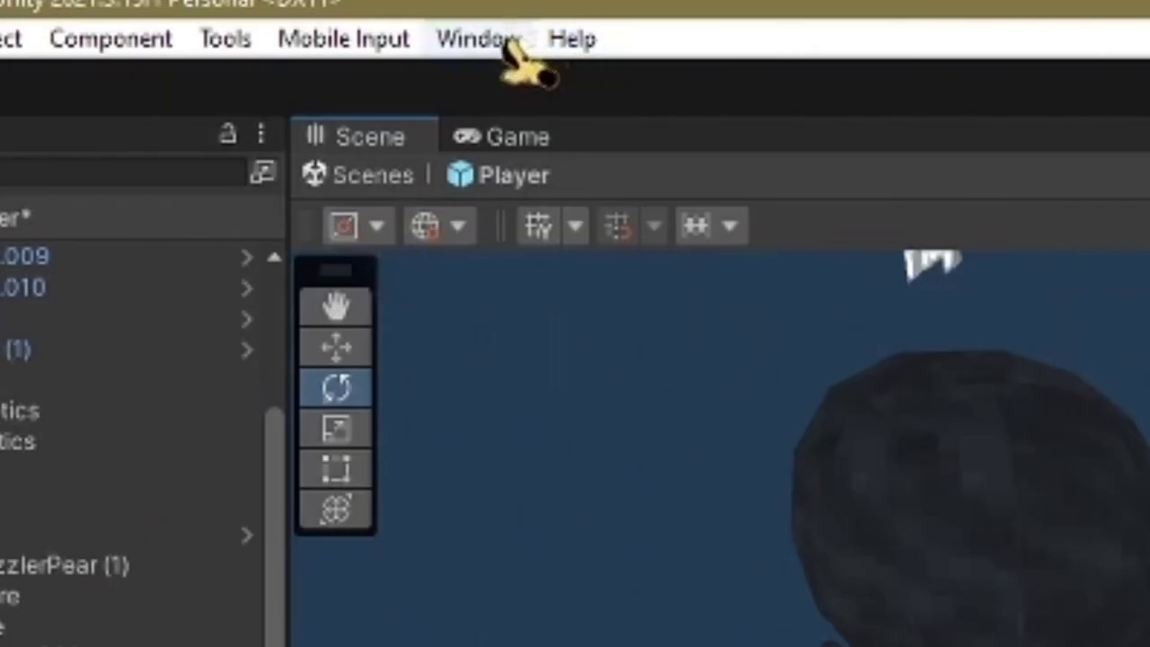
- Open the Animation window for LEFT HAND and create its first animation clip, saved as LeftHandAnimations
left_click(253, 19)
mouse_move(274, 180)
left_click(561, 331)
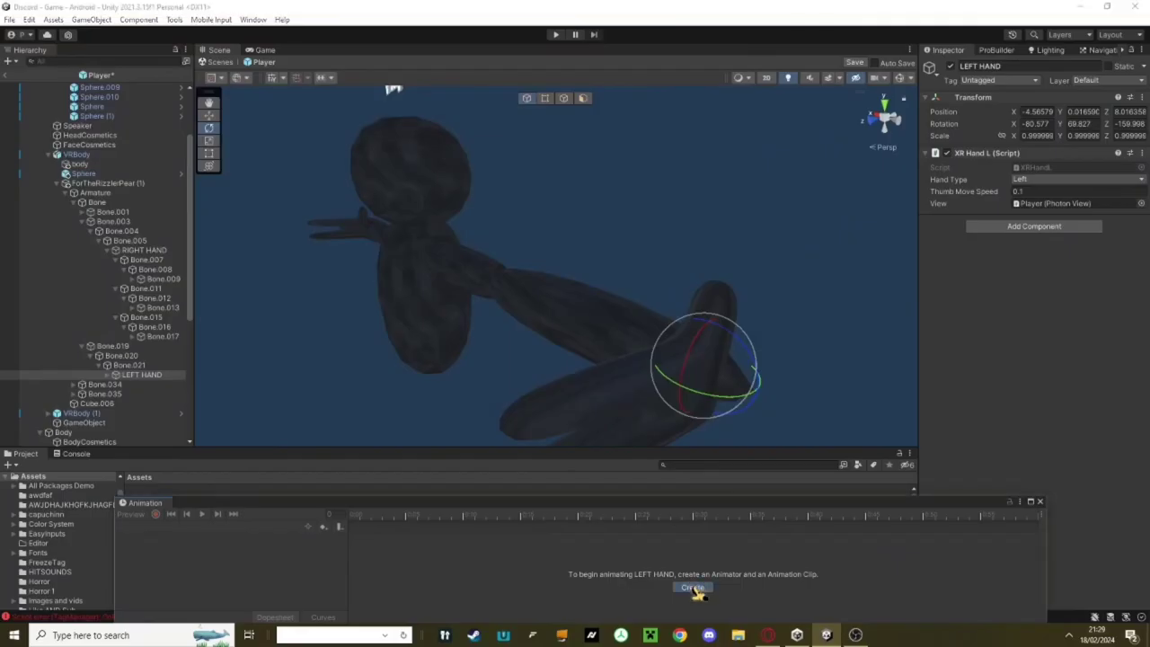
left_click(688, 588)
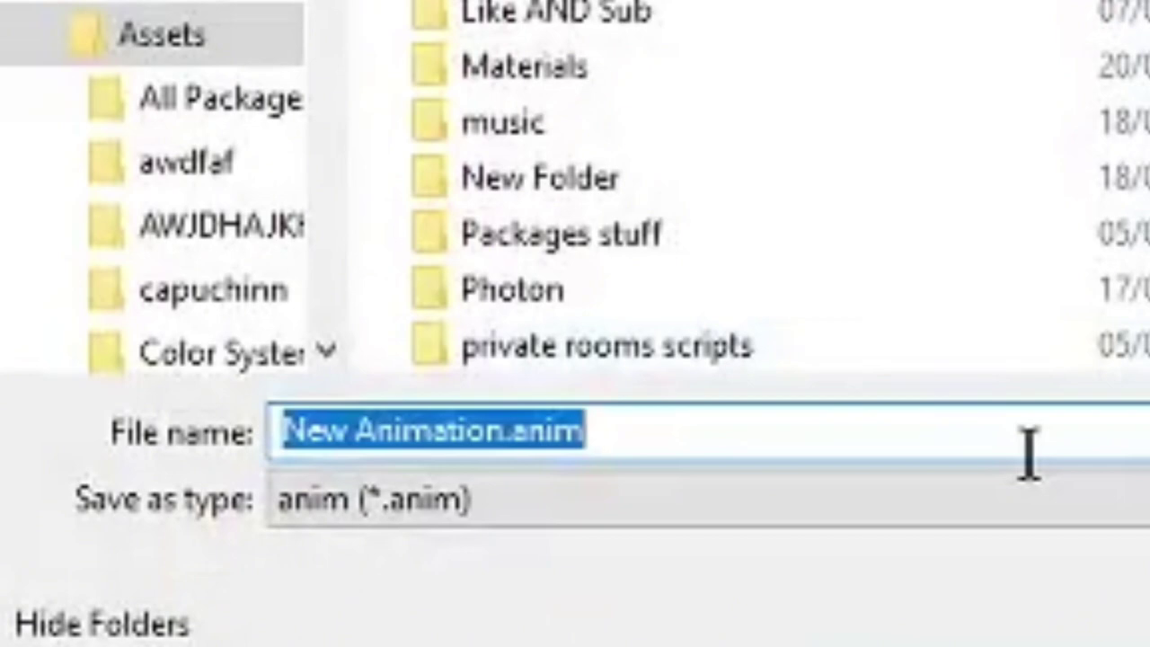
type("LeftHandAn")
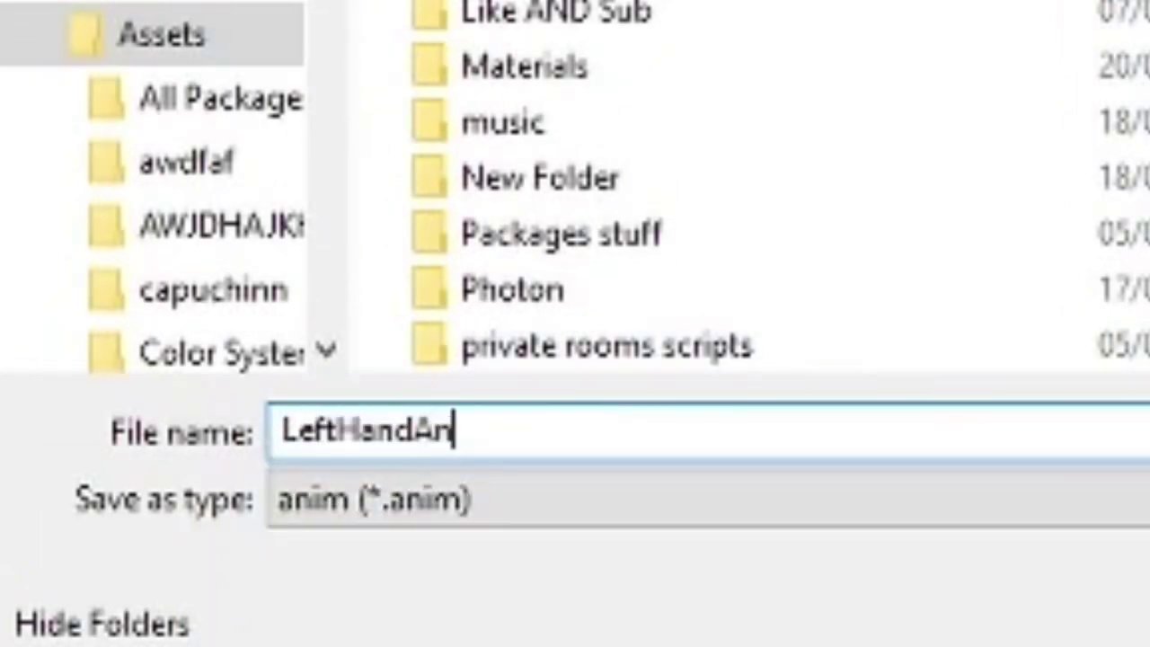
type("imaticns")
key("Return")
- Create another animation clip for LEFT HAND and save it as pose4
left_click(256, 466)
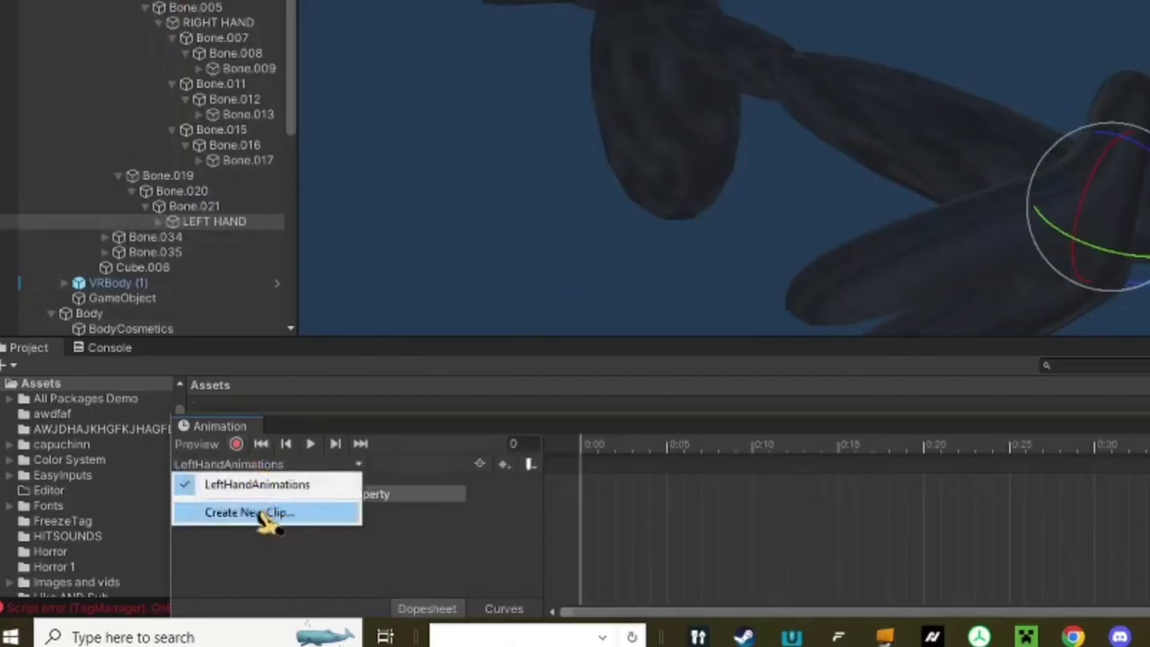
left_click(263, 514)
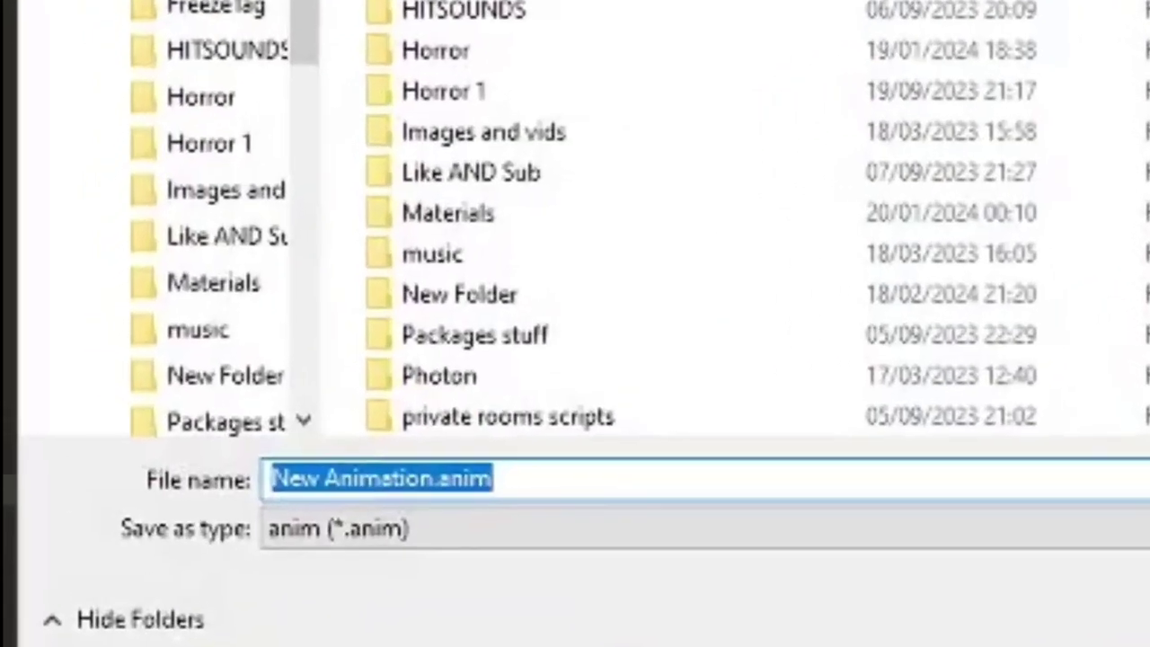
type("pose")
type("4")
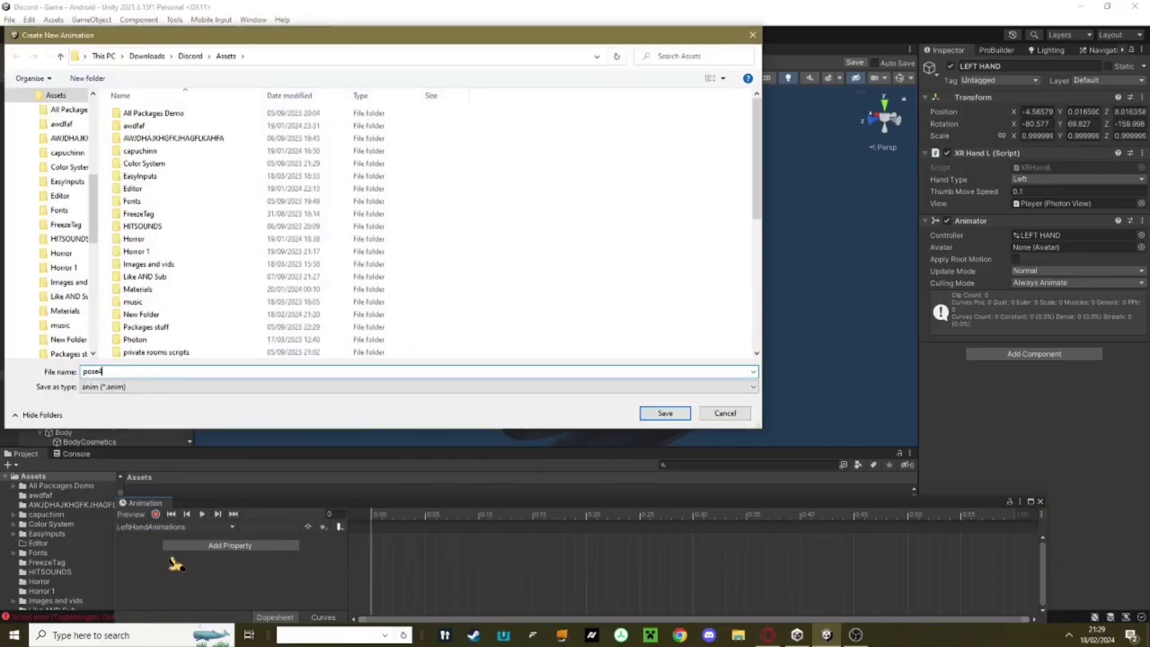
key("Return")
- Record pose4 by rotating the left-hand finger bones from Bone.027 down at frame 60 to curl the finger
left_click(115, 374)
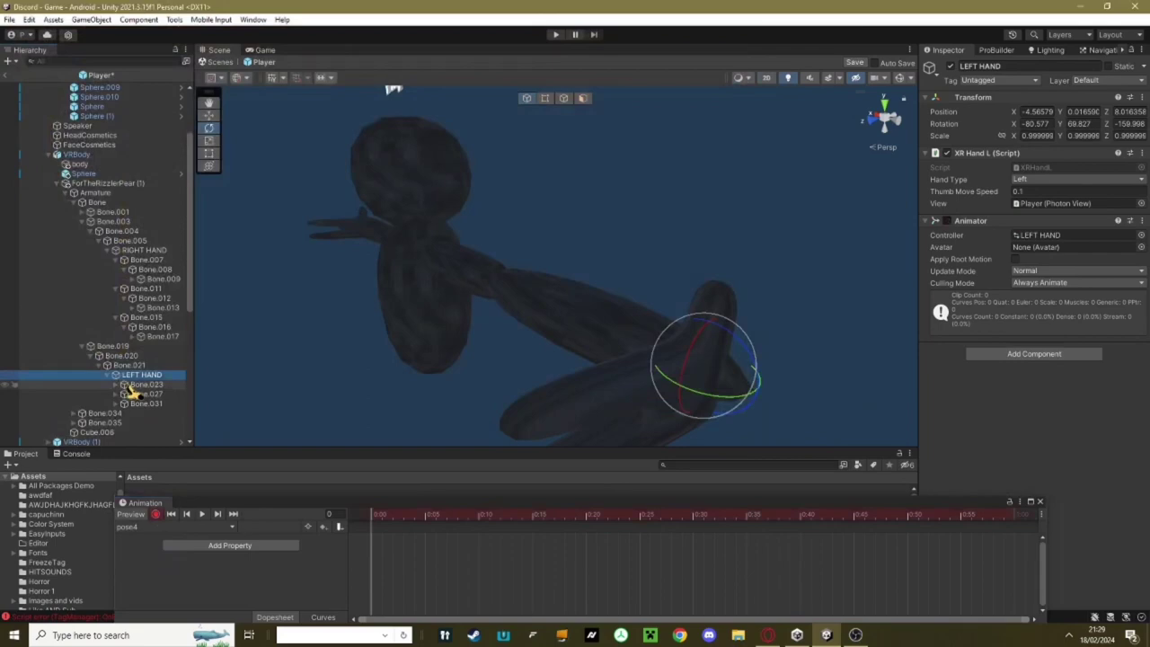
left_click(144, 394)
left_click_drag(396, 359, 539, 342, "alt")
- Create another animation clip for LEFT HAND and save it as pose5
left_click(142, 375)
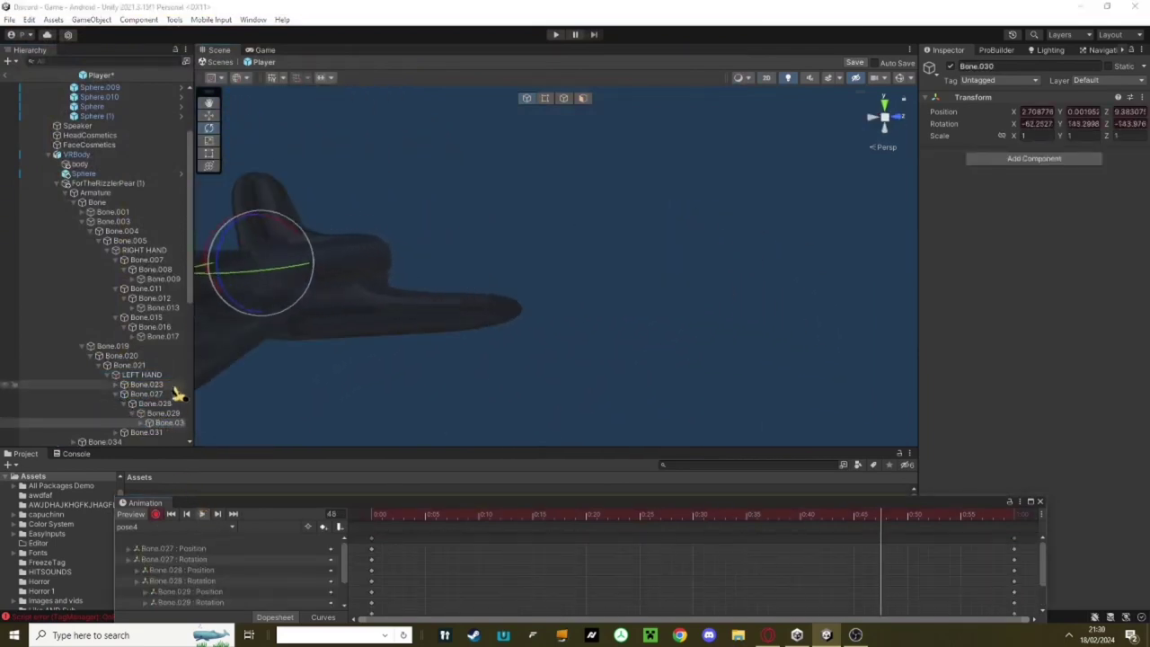
left_click(232, 528)
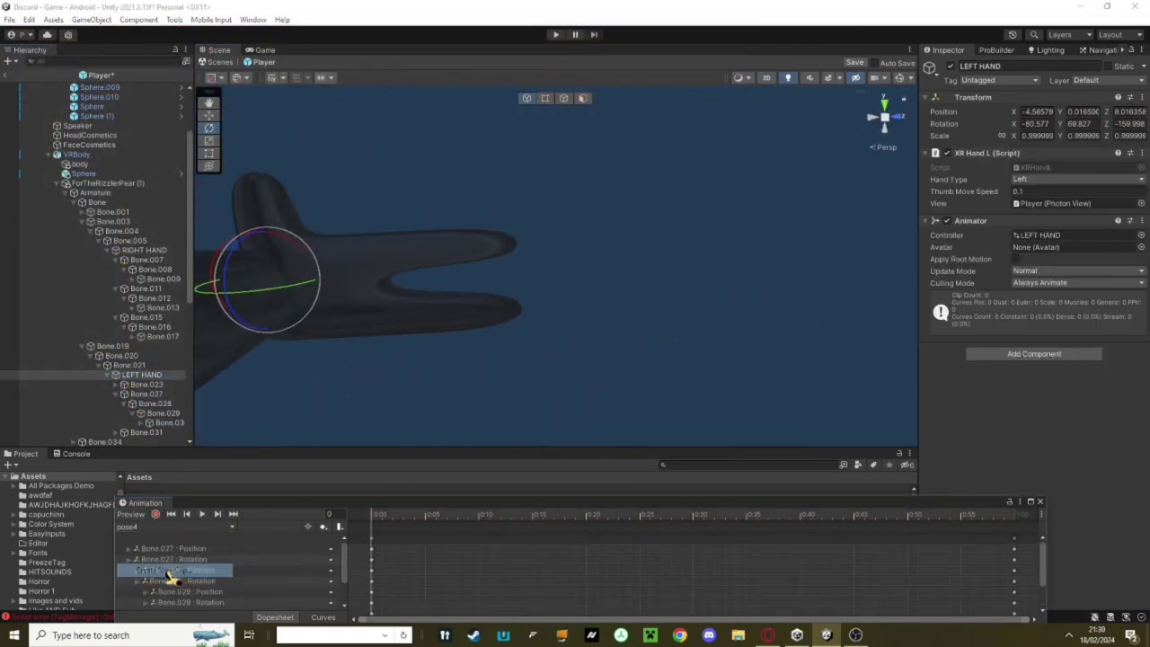
left_click(167, 570)
type("pose5")
key("Return")
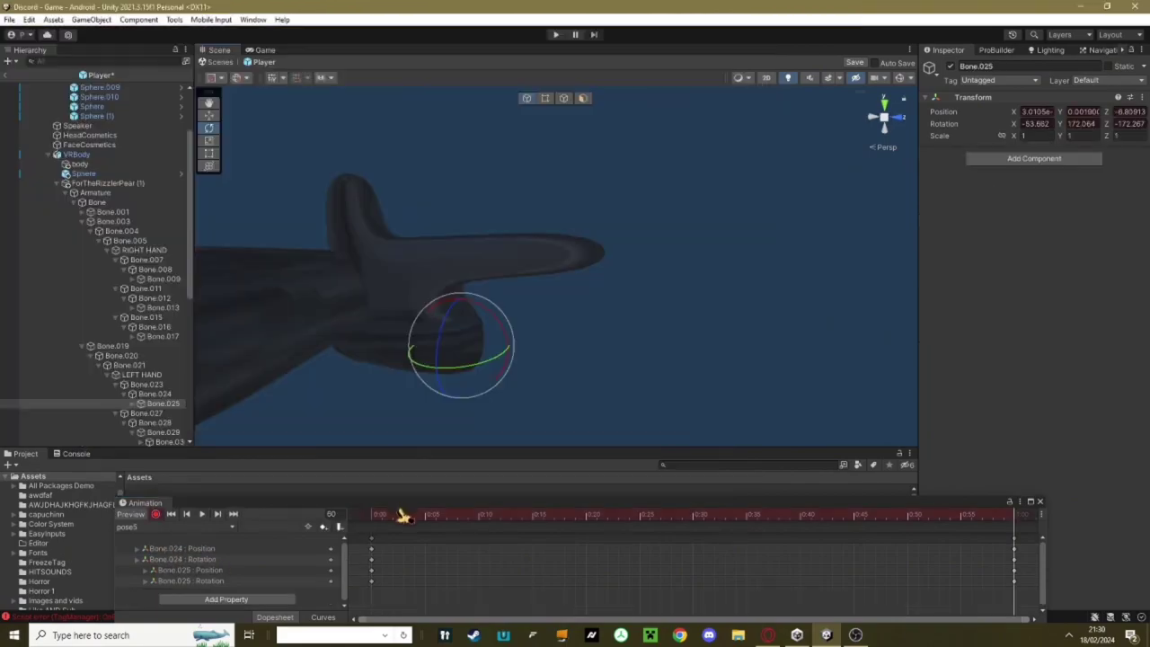
- Create another animation clip for LEFT HAND and save it as pose6
left_click(232, 530)
left_click(270, 541)
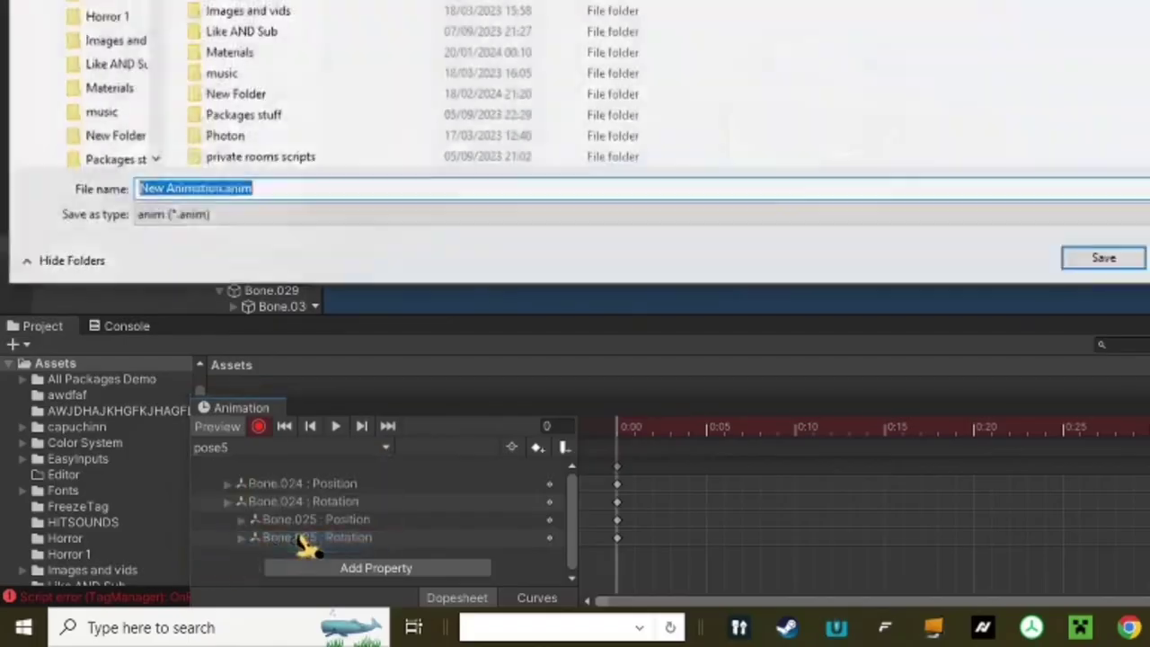
type("pose6")
key("Return")
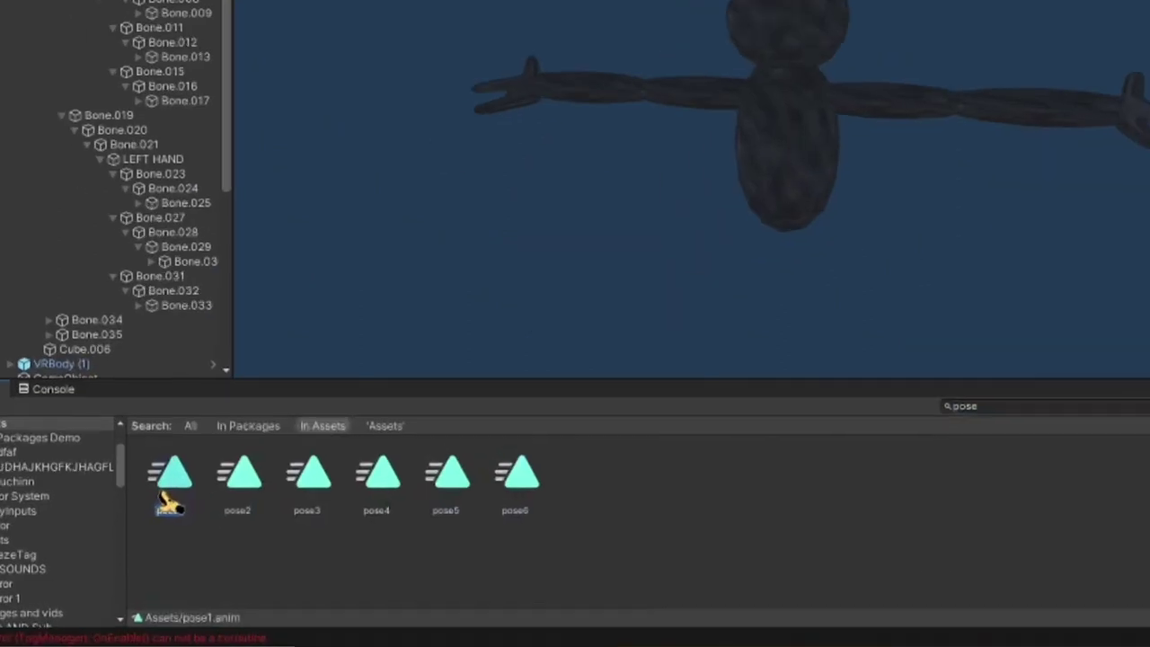
- Turn off Loop Time on the pose1 to pose6 clips and on the RightHandAnimations and LeftHandAnimations clips
left_click(153, 509)
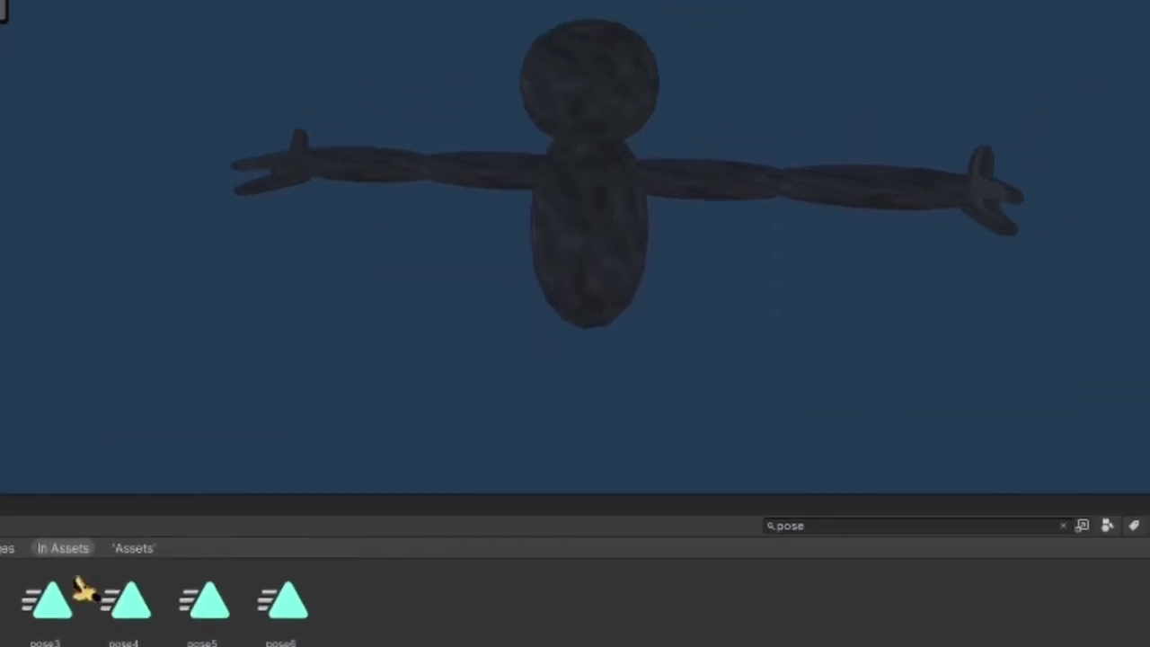
left_click(953, 114)
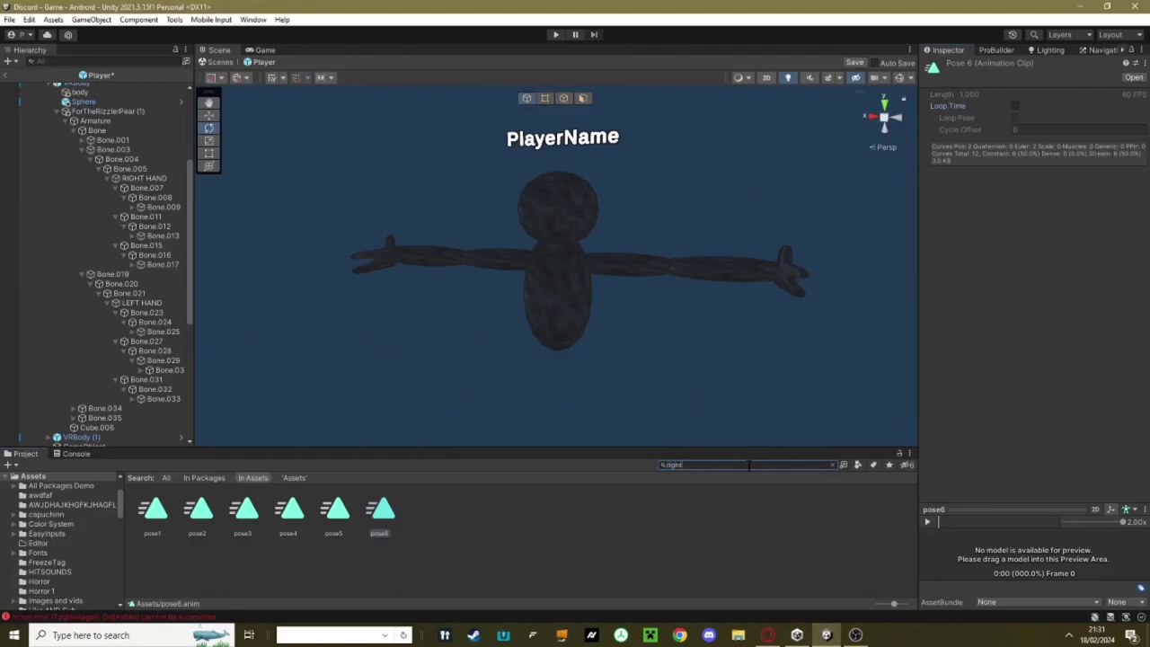
type("han")
left_click(153, 510)
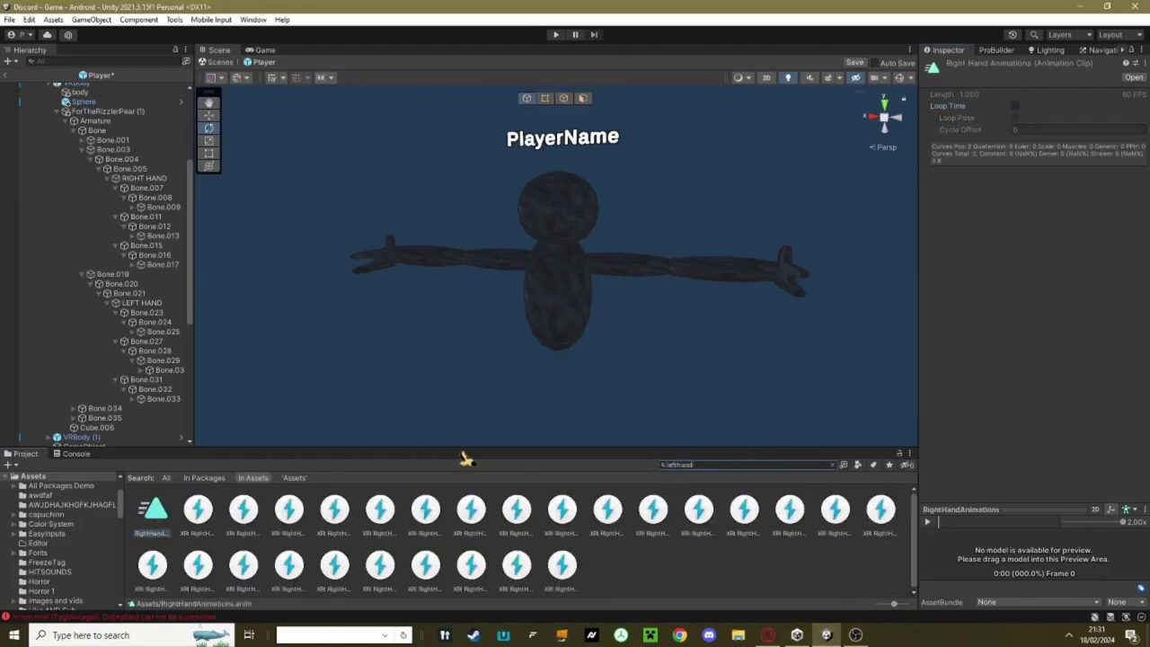
left_click(153, 510)
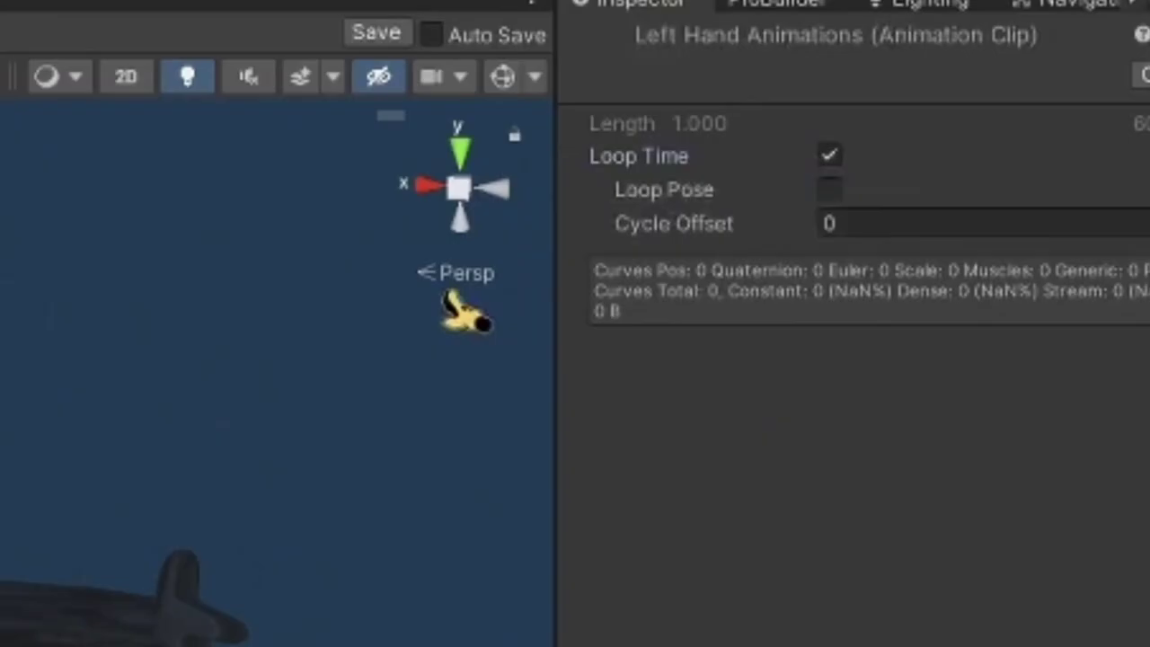
left_click(1014, 105)
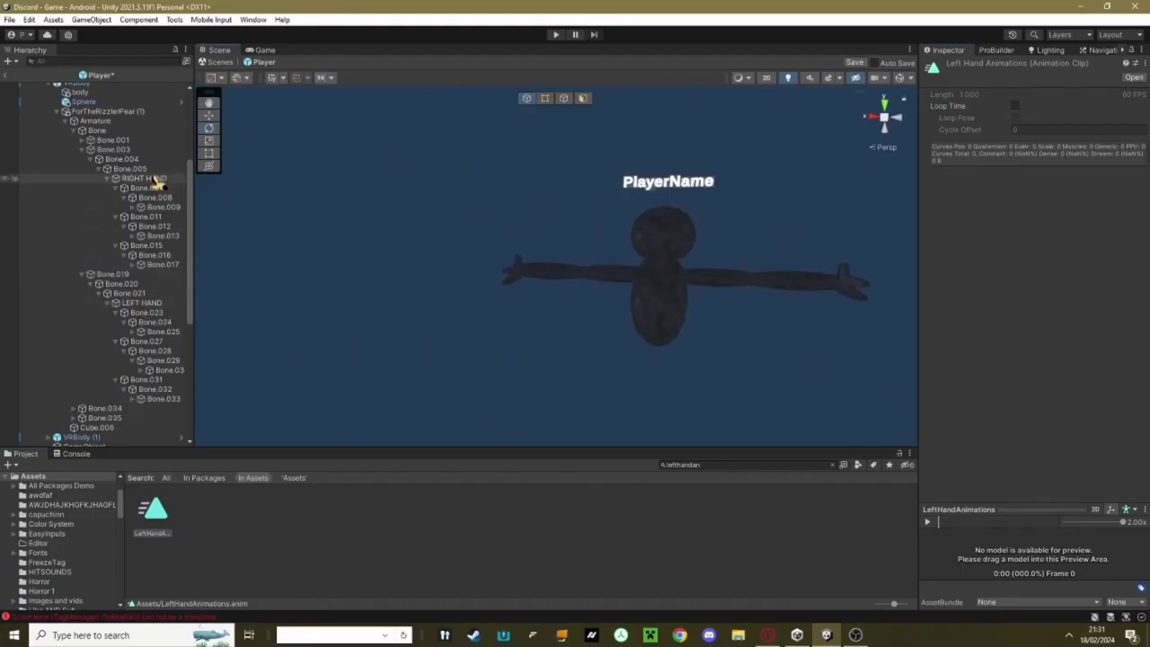
- Open the Animator window for RIGHT HAND and delete the existing animation states from its Base Layer
left_click(153, 178)
left_click(251, 18)
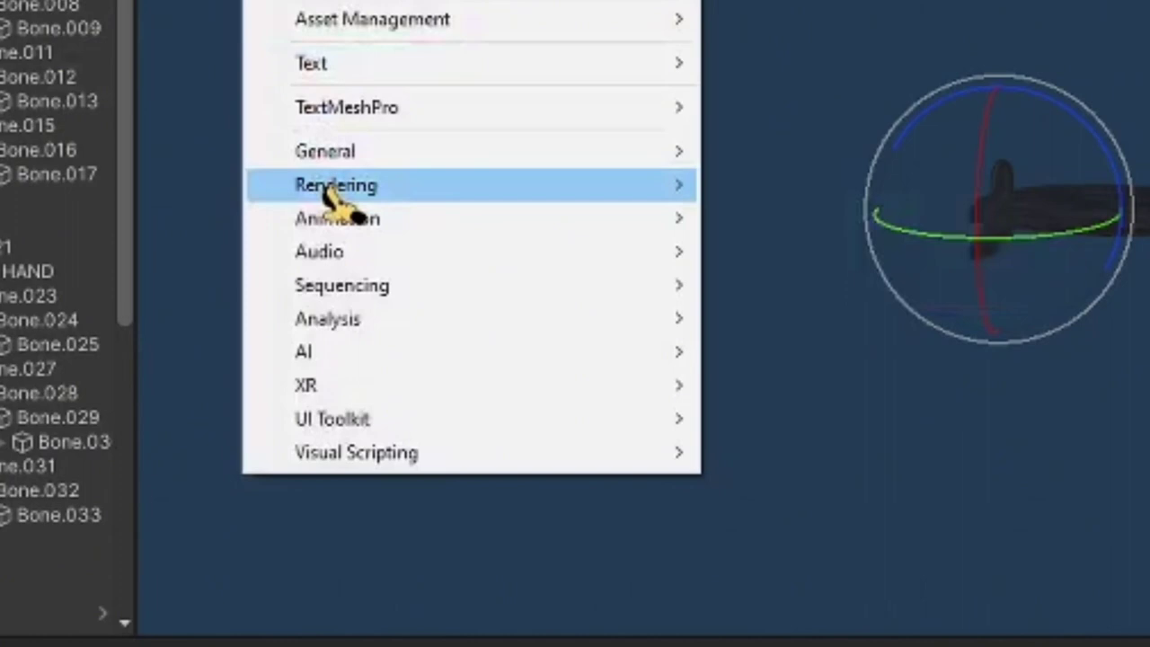
mouse_move(519, 400)
left_click(755, 252)
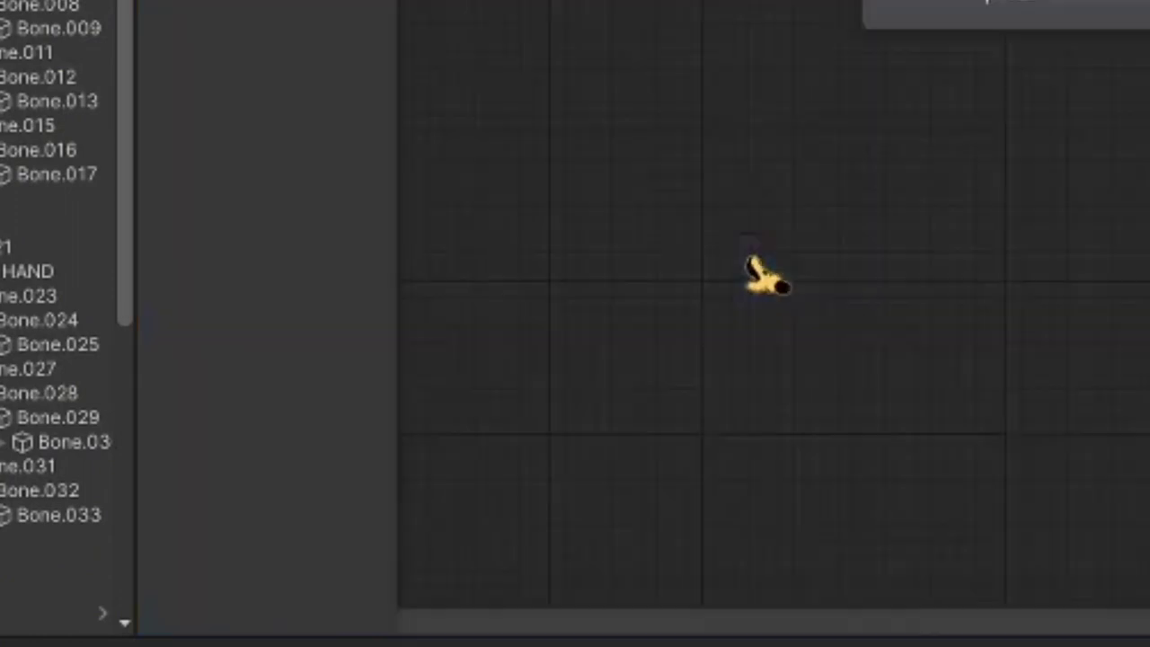
right_click(717, 388)
left_click_drag(689, 390, 431, 139)
key("Delete")
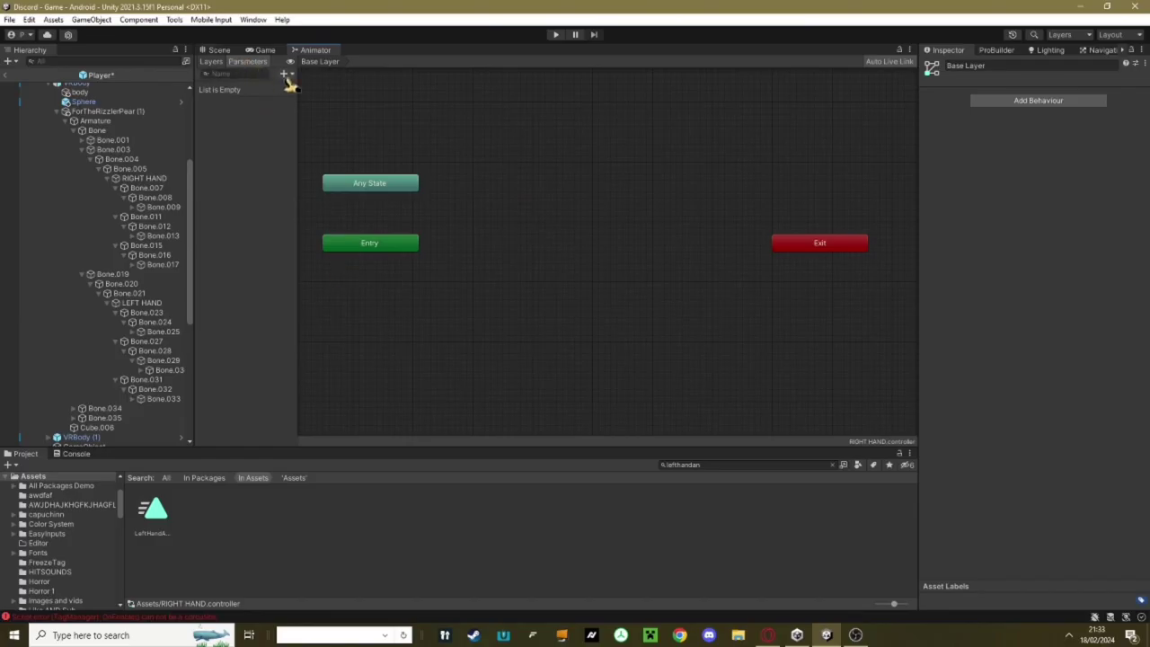
- Add three float parameters to the RIGHT HAND animator controller
left_click(287, 76)
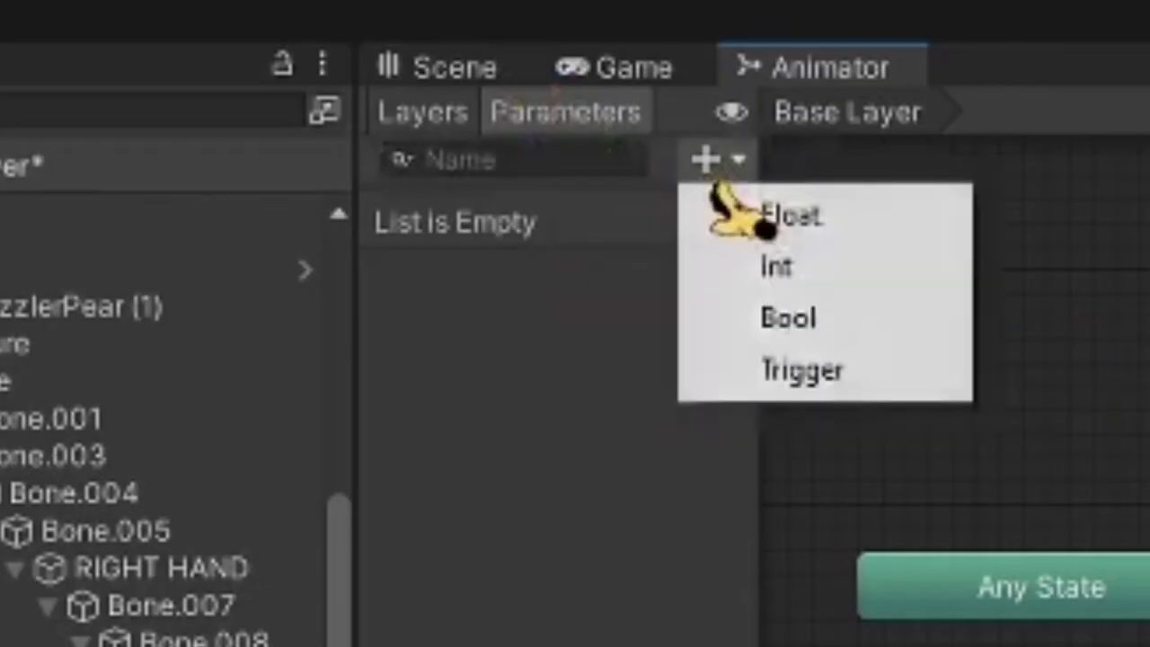
left_click(296, 88)
left_click(287, 75)
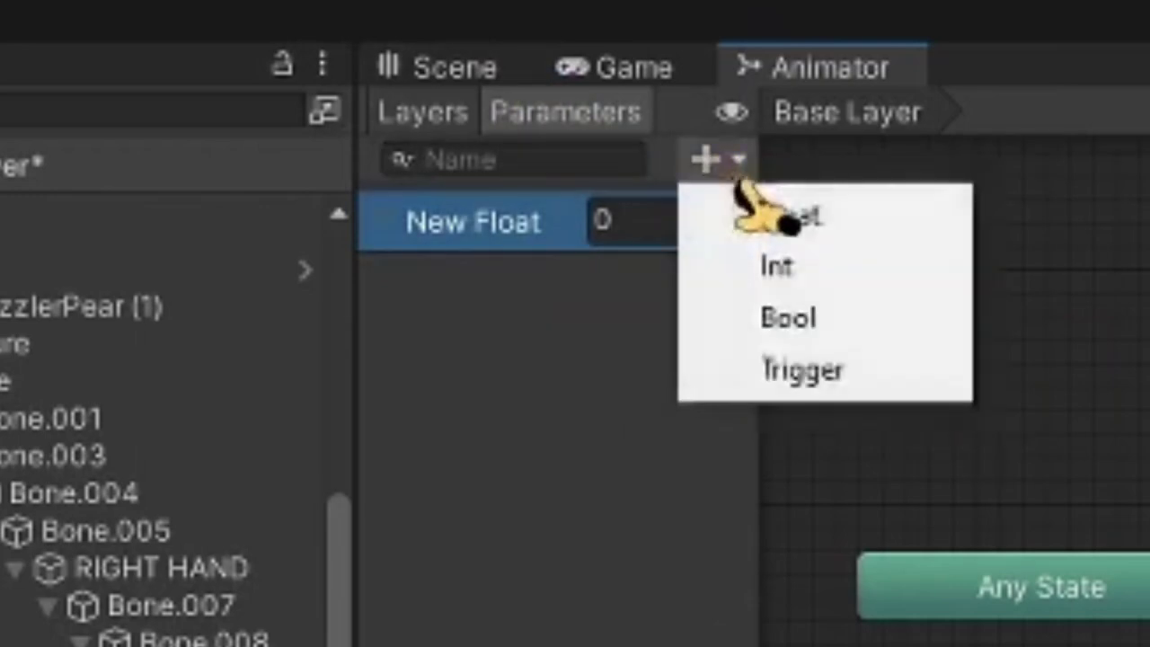
left_click(764, 209)
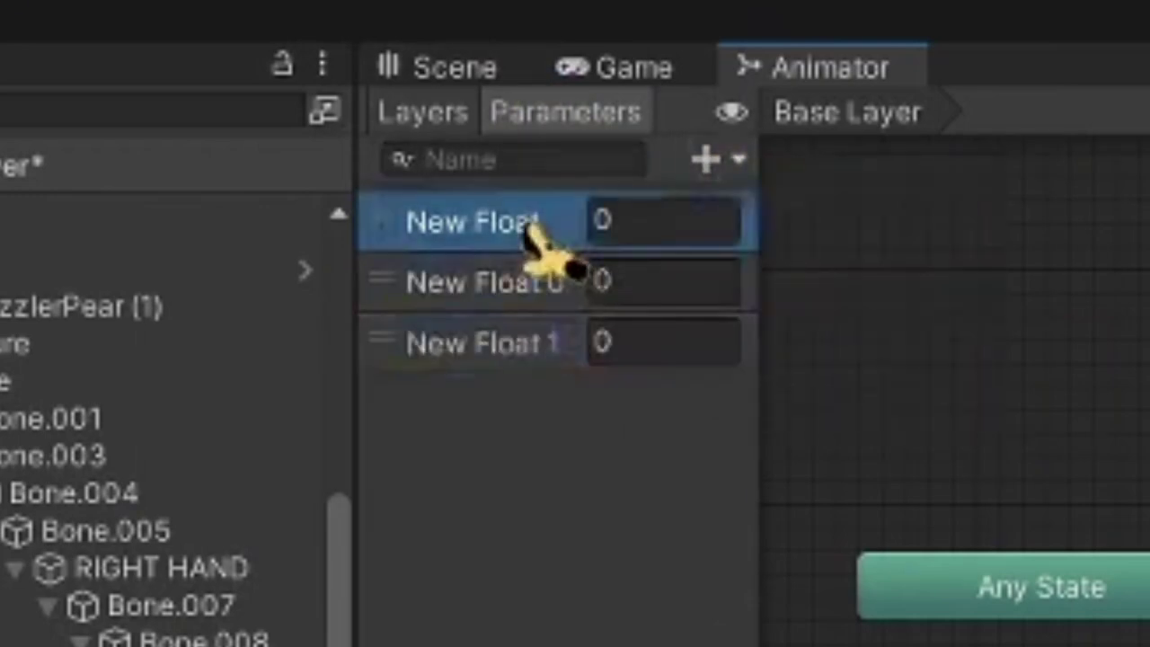
- Rename the three float parameters as pose1, pose2 and pose3
double_click(524, 221)
type("pose1")
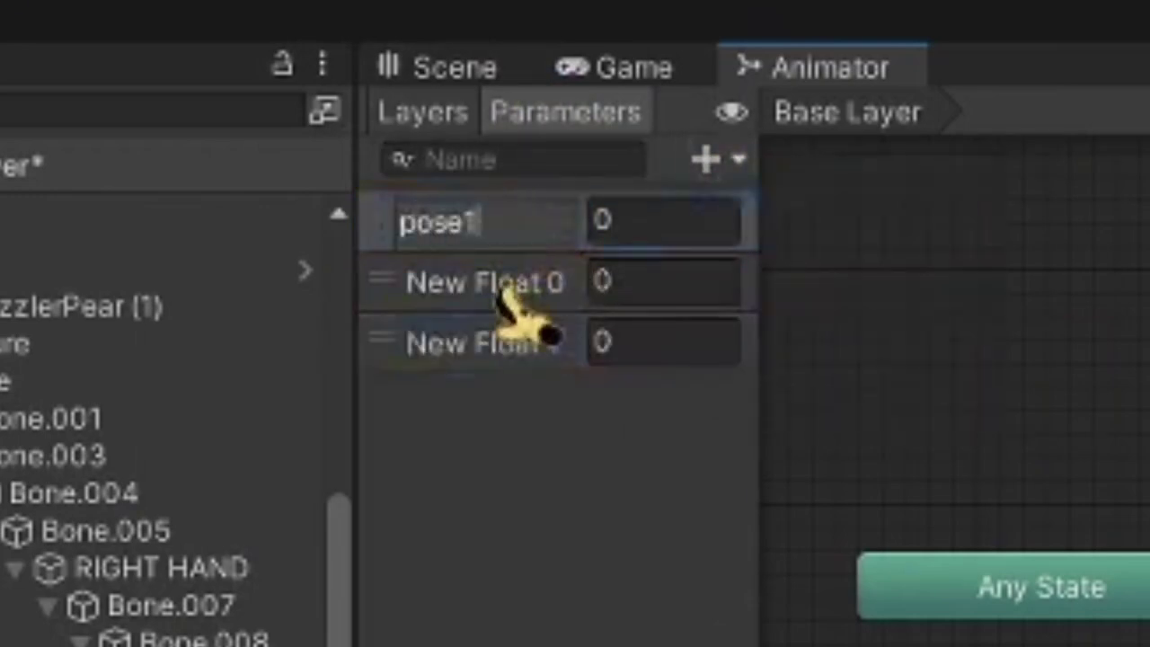
double_click(501, 292)
type("pose2")
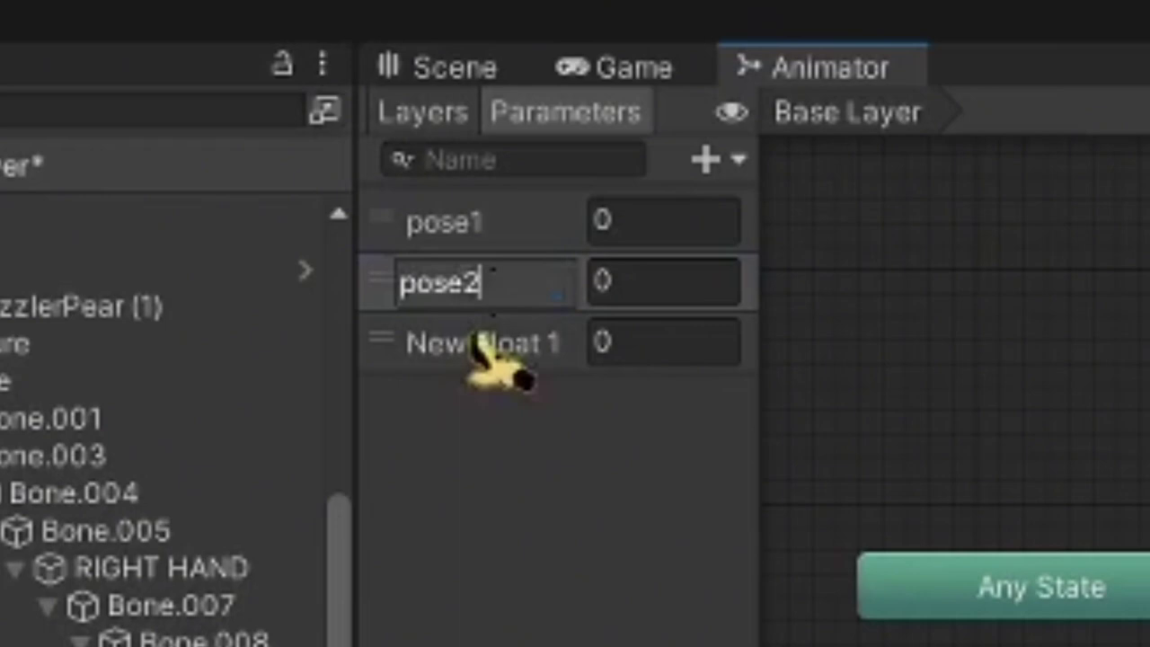
double_click(490, 343)
type("pose4")
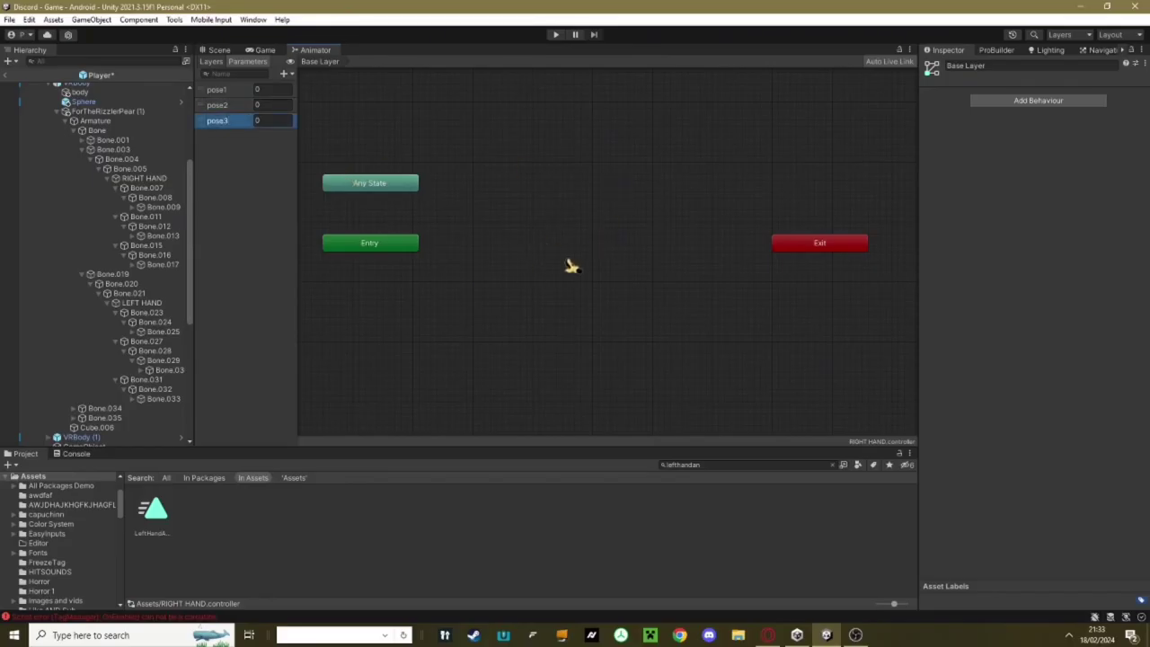
- Create a new blend tree state in the RIGHT HAND Base Layer, open it and set its blend type to Direct
right_click(586, 269)
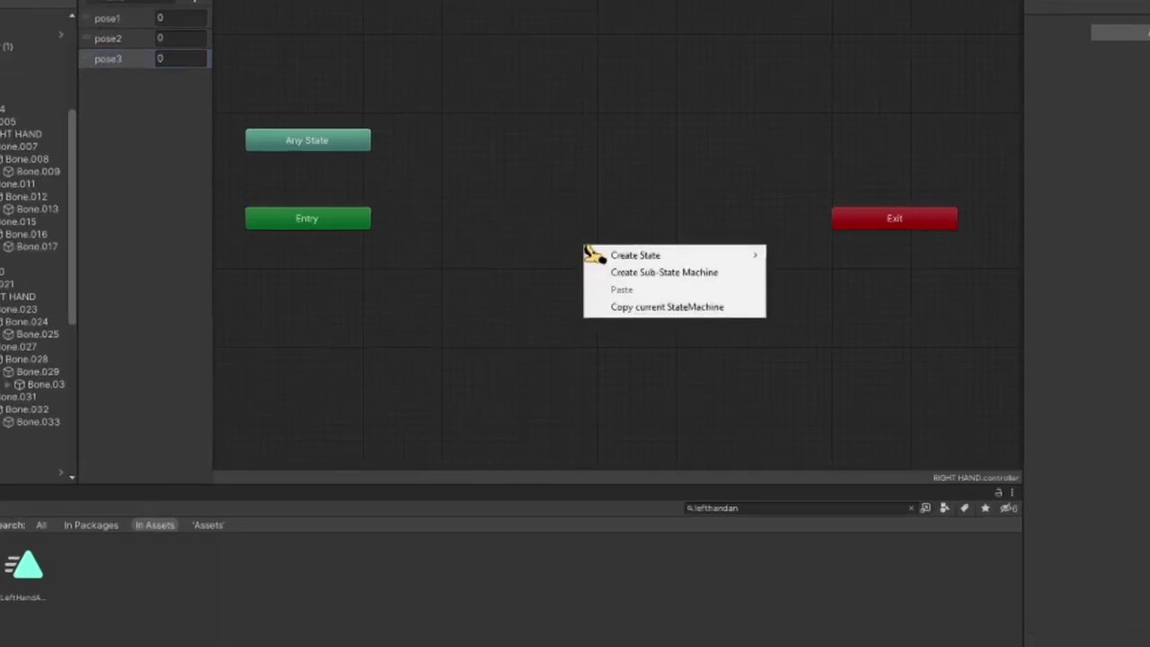
mouse_move(619, 275)
left_click(753, 302)
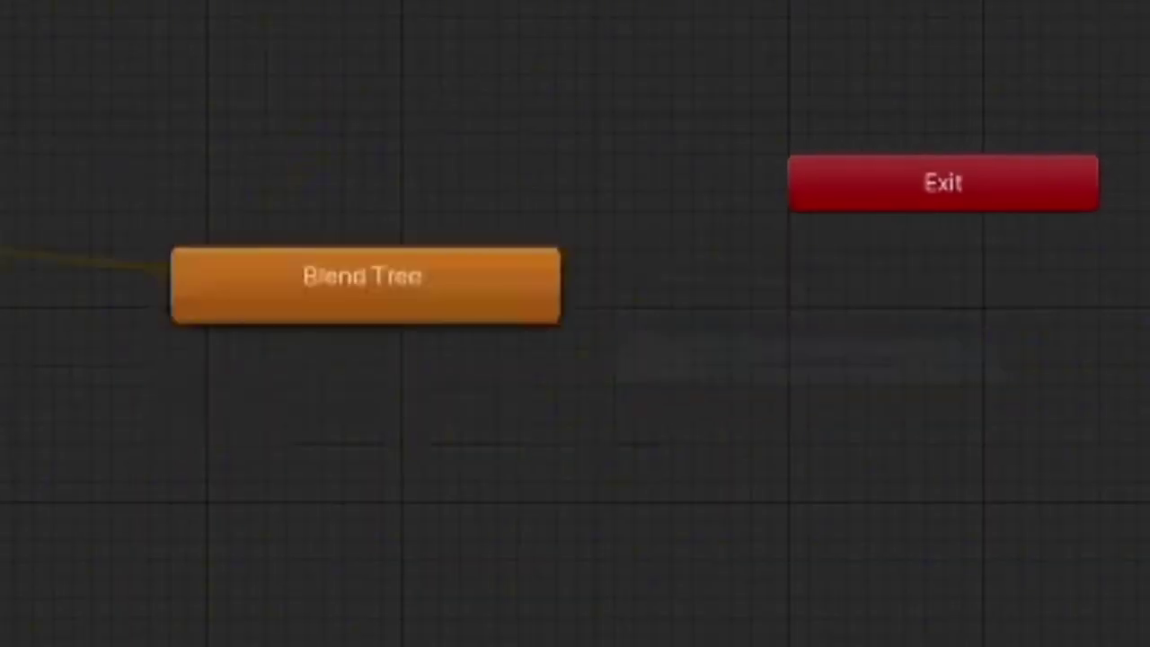
double_click(361, 284)
left_click(661, 239)
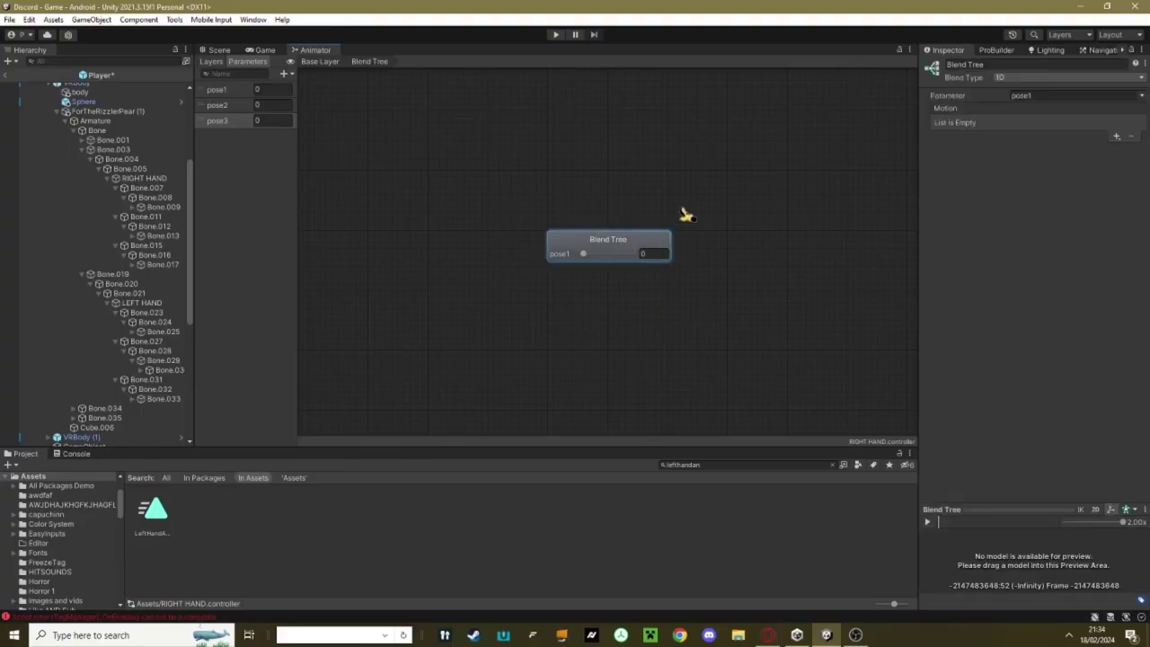
left_click(1018, 78)
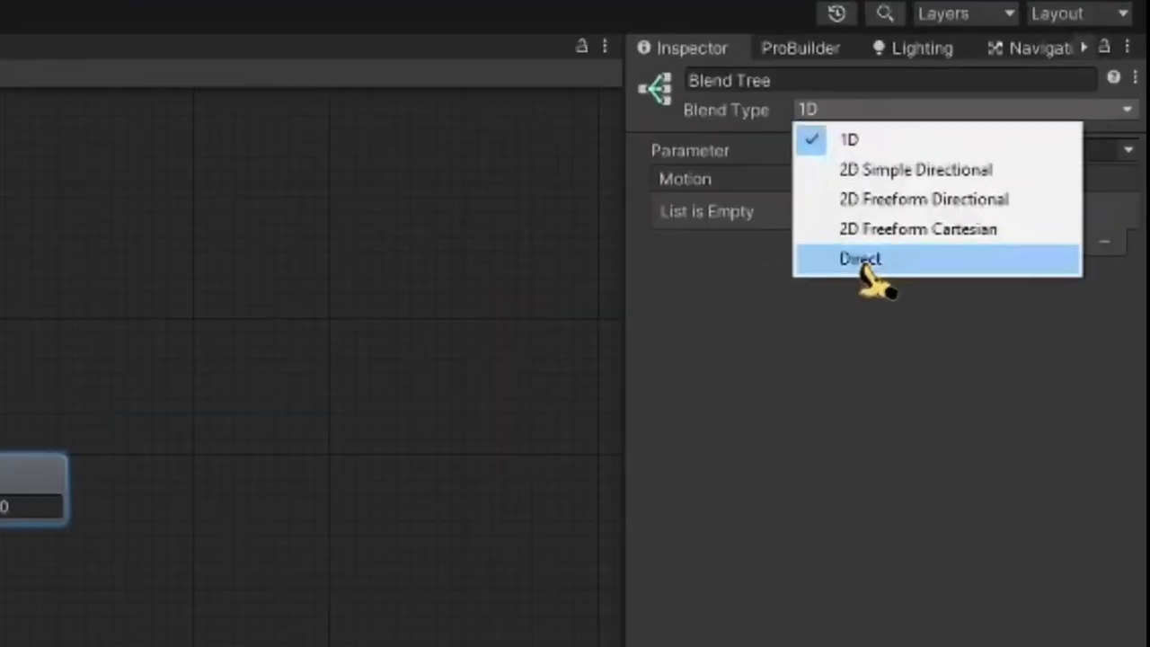
left_click(1024, 148)
- Add three motion fields to the RIGHT HAND blend tree
left_click(1116, 125)
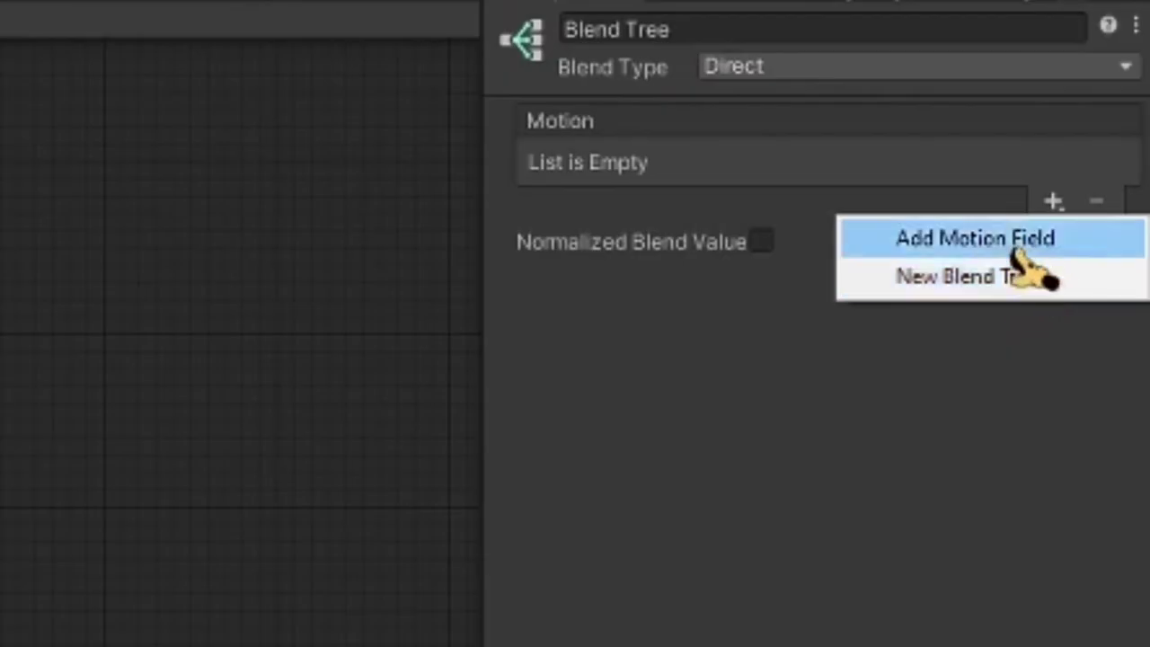
left_click(1088, 137)
left_click(1052, 251)
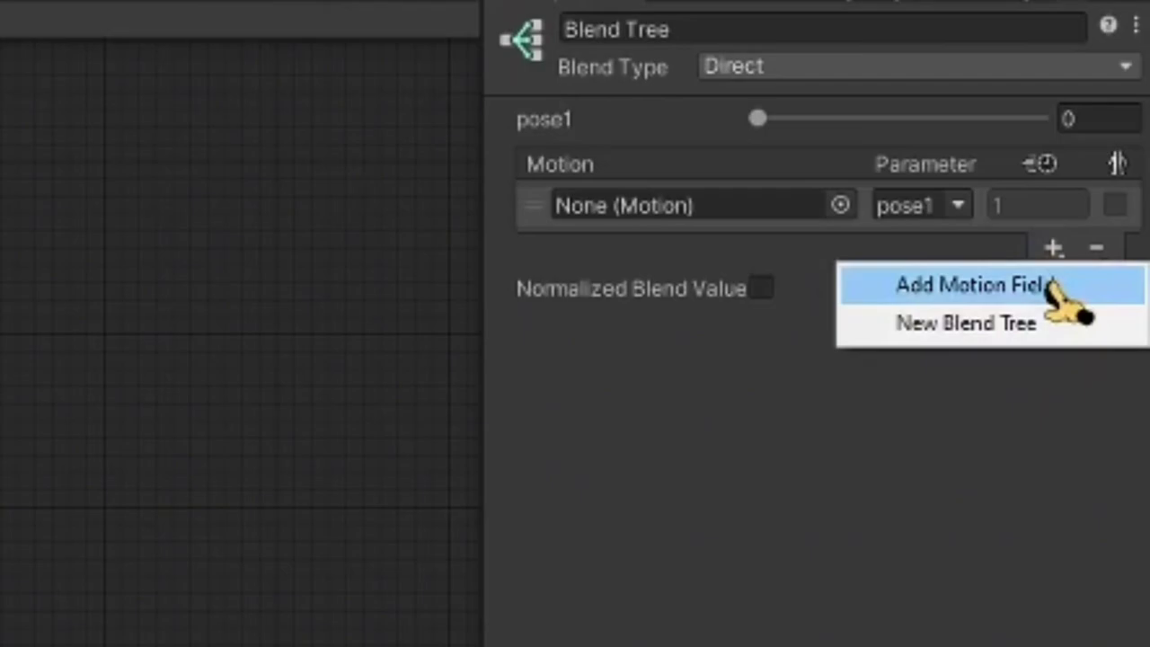
left_click(1053, 284)
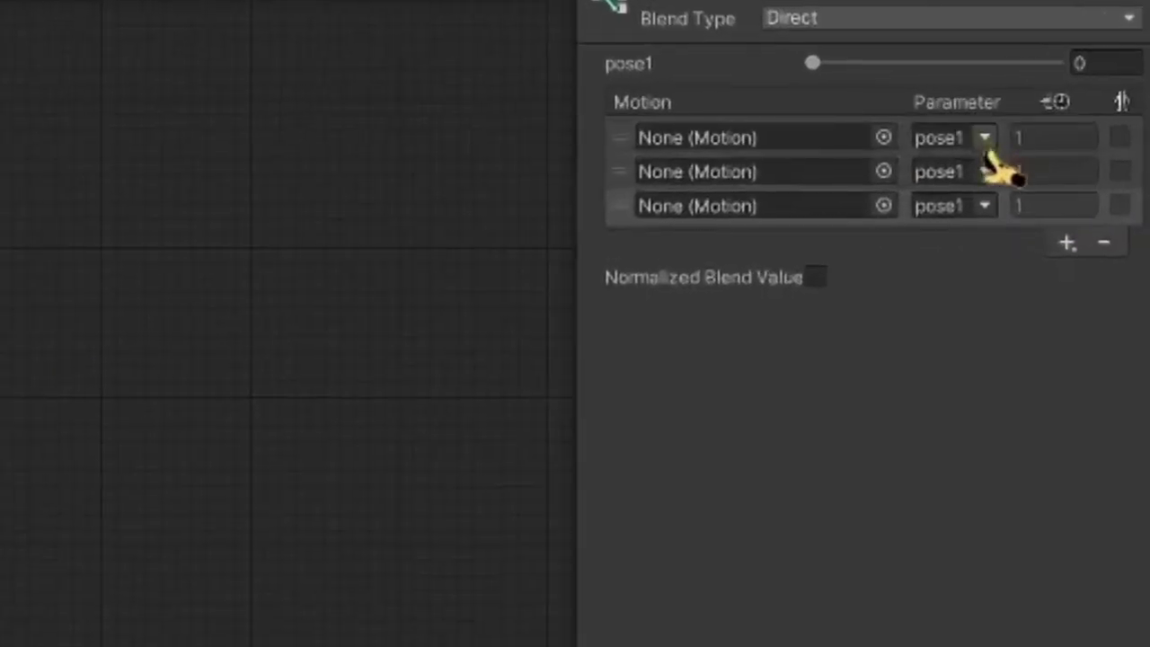
- Set the second motion's parameter to pose2 and the third motion's parameter to pose3 in the RIGHT HAND blend tree
left_click(985, 171)
left_click(1036, 236)
left_click(985, 235)
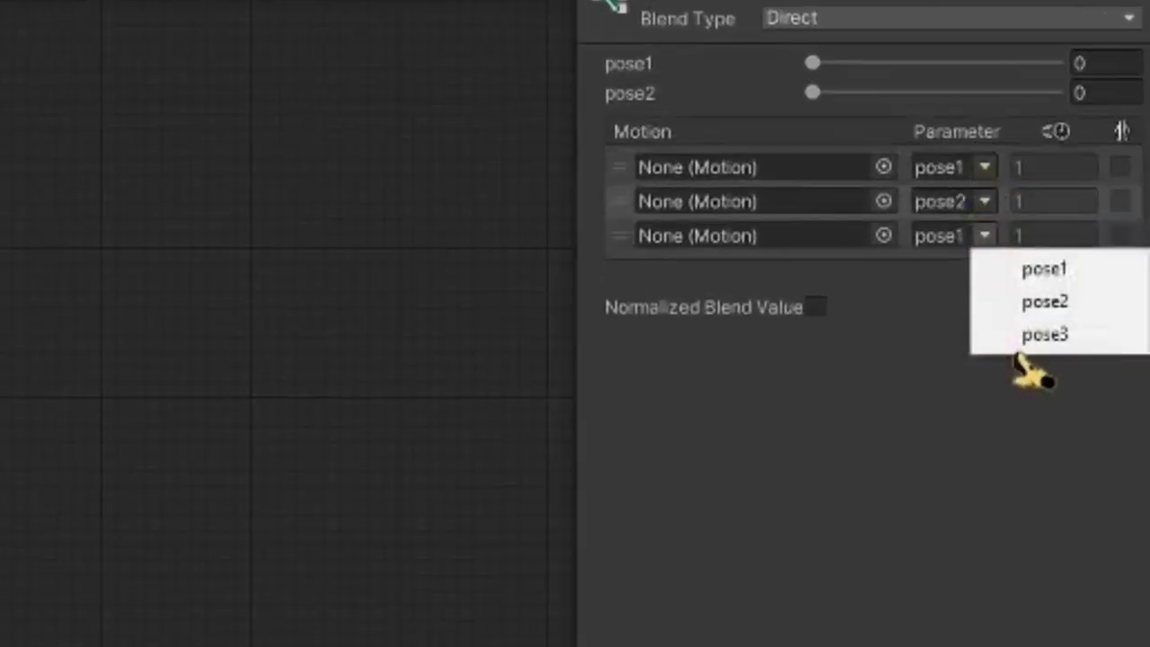
left_click(1042, 334)
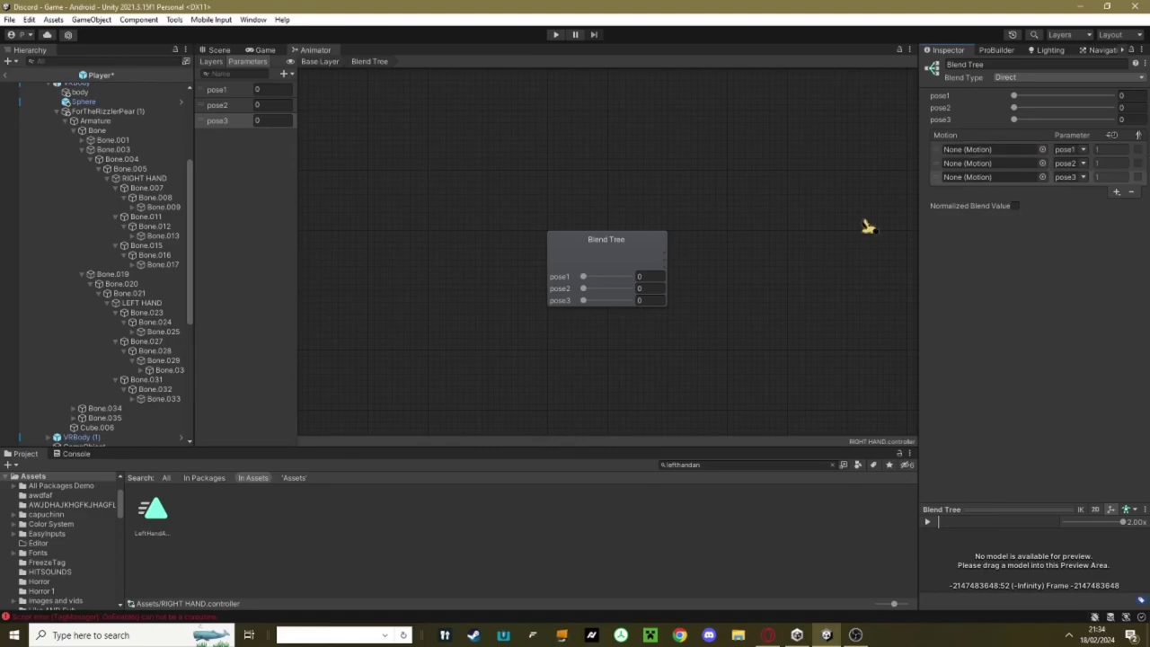
- Find the pose clips, assign pose1, pose2 and pose3 to the matching RIGHT HAND motions, and raise all three blend values to 1
left_click(703, 467)
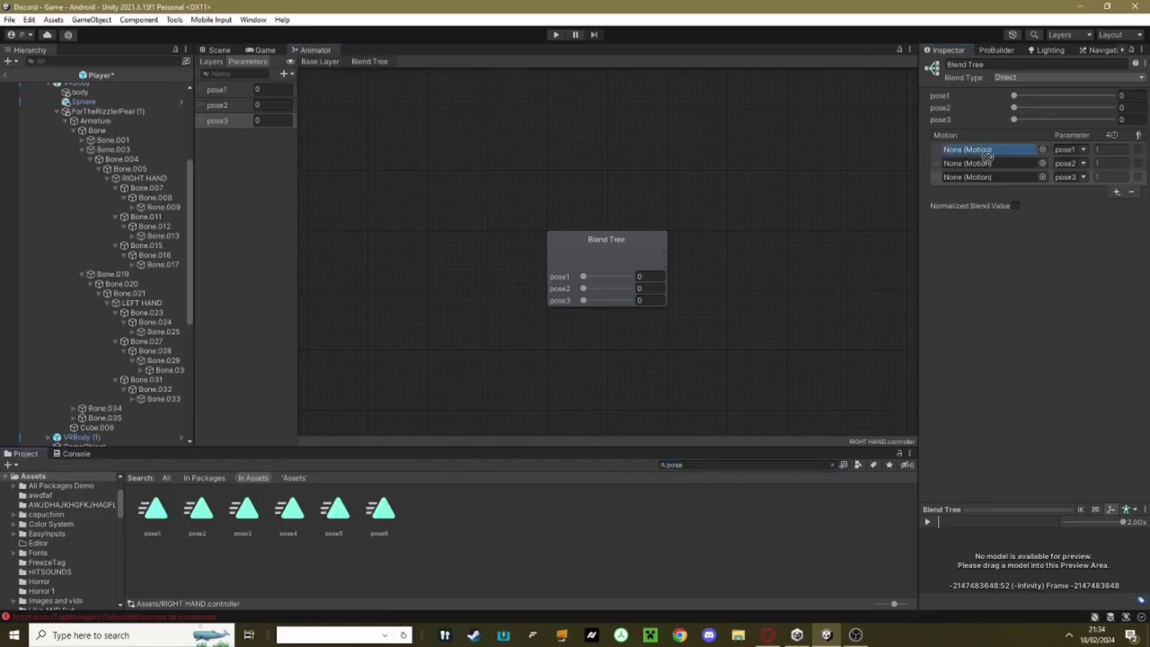
left_click_drag(987, 154, 966, 165)
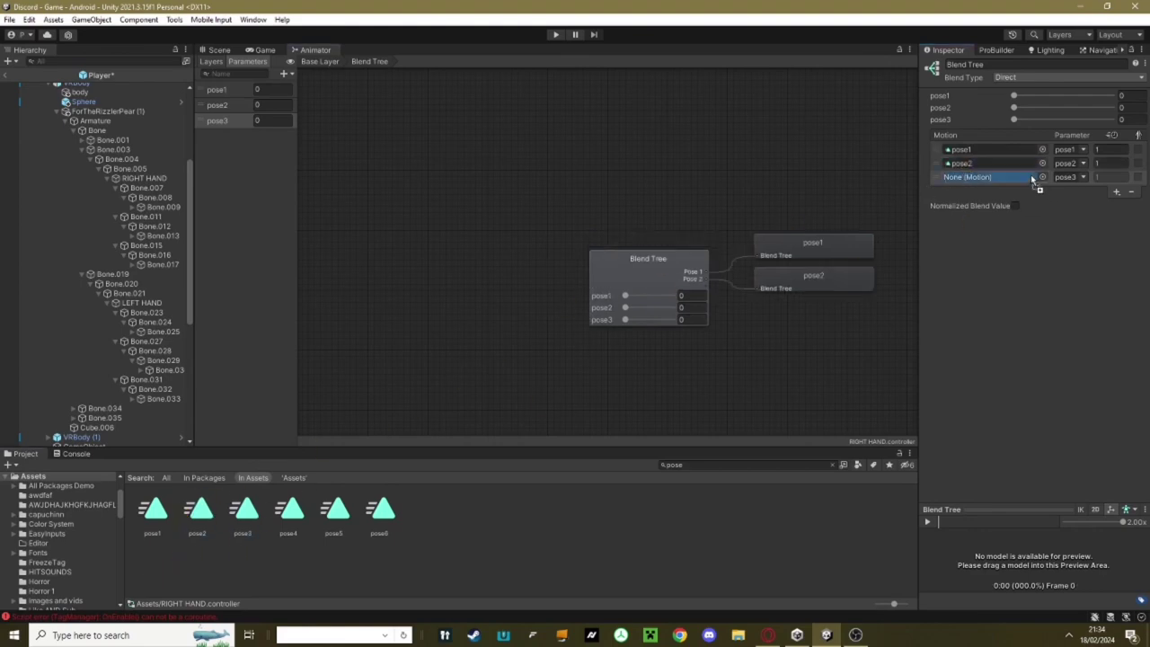
left_click_drag(1033, 180, 1029, 181)
left_click_drag(624, 312, 678, 337)
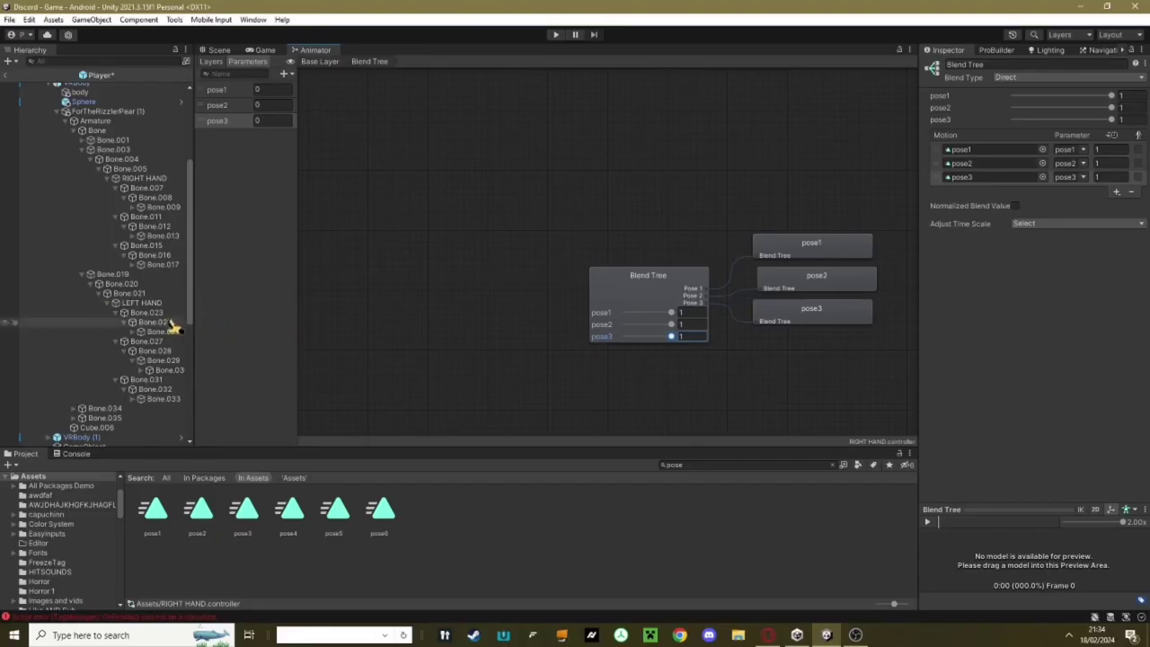
- Add three float parameters named pose4, pose5 and pose6 to the LEFT HAND animator controller
left_click(154, 303)
left_click(284, 73)
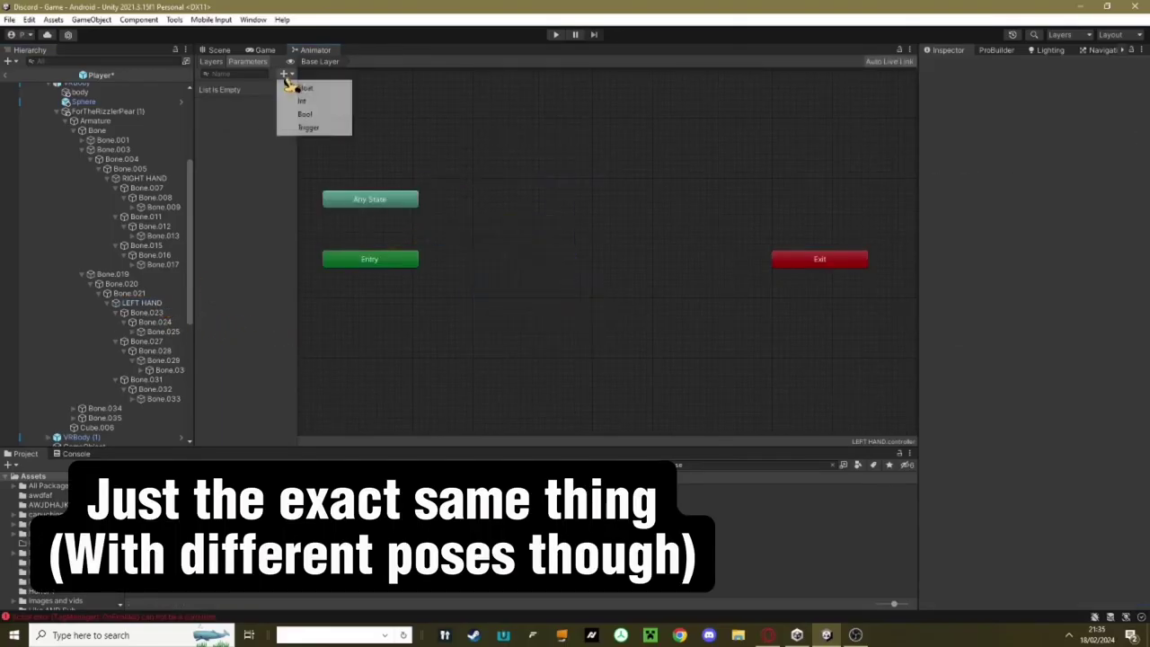
left_click(303, 88)
left_click(284, 74)
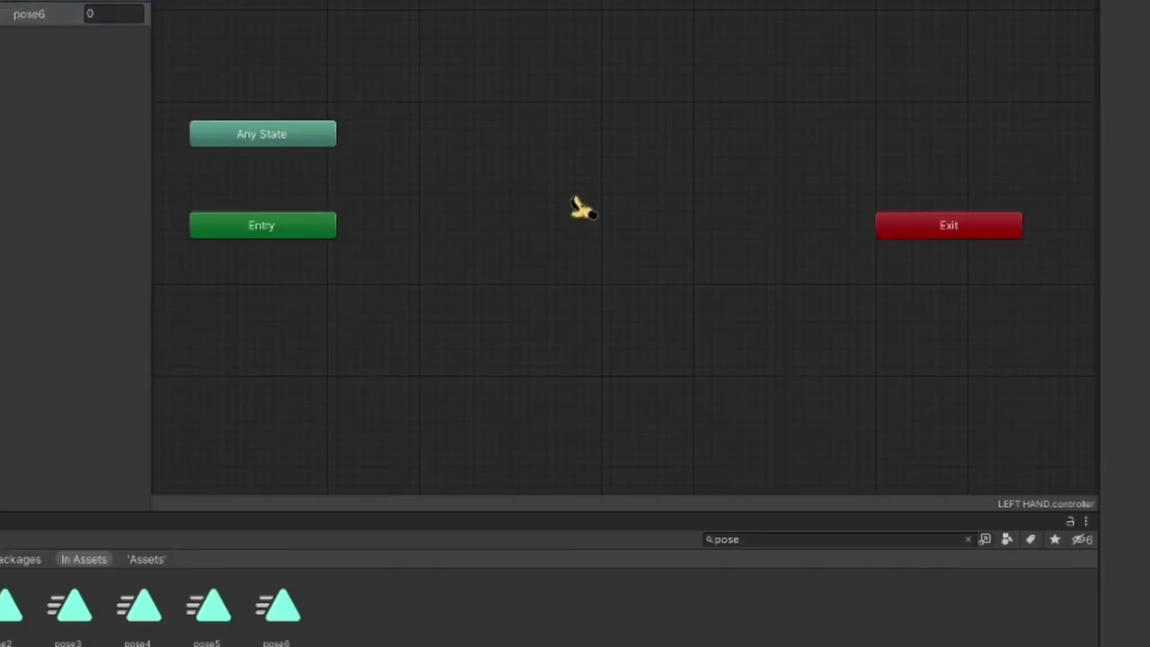
- Create a new blend tree state in the LEFT HAND Base Layer, open it and set its blend type to Direct
right_click(577, 243)
mouse_move(600, 249)
left_click(806, 275)
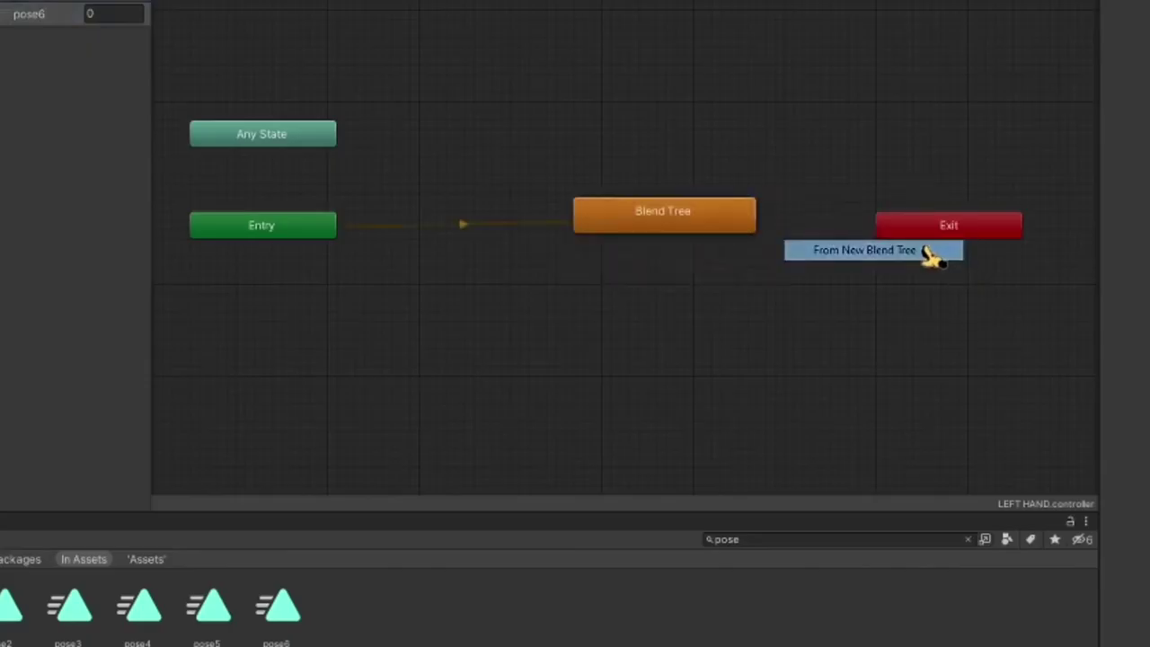
double_click(664, 215)
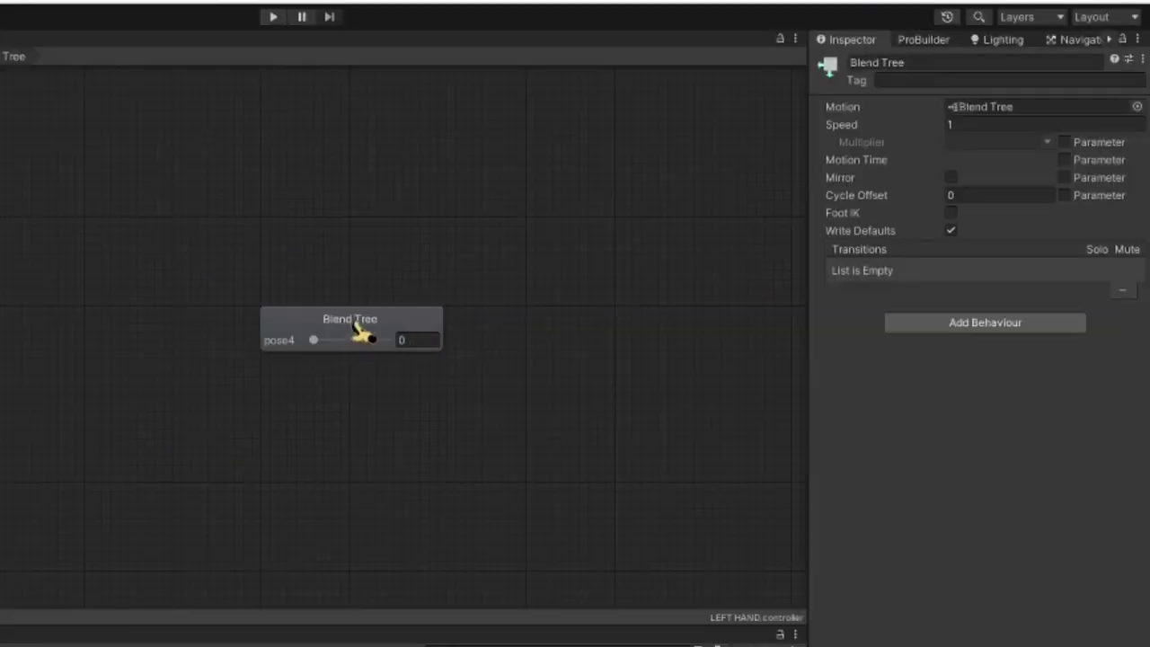
left_click(634, 205)
left_click(1033, 80)
left_click(1006, 178)
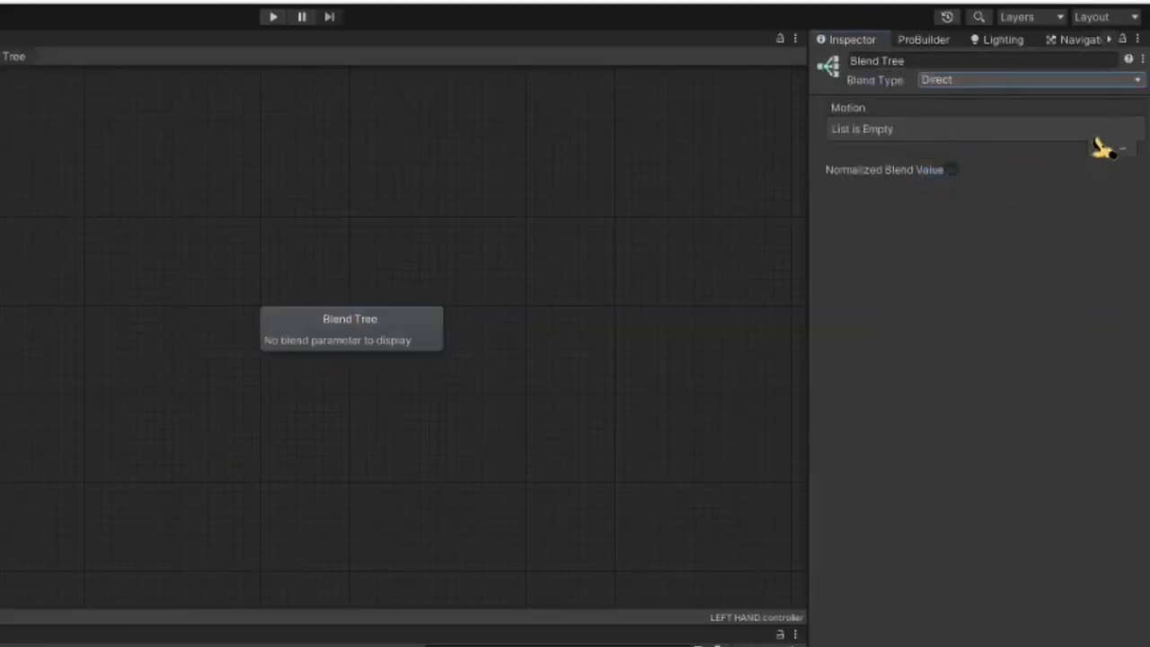
- Add three motion fields to the LEFT HAND blend tree
left_click(1102, 166)
left_click(1089, 168)
left_click(1102, 172)
left_click(1106, 191)
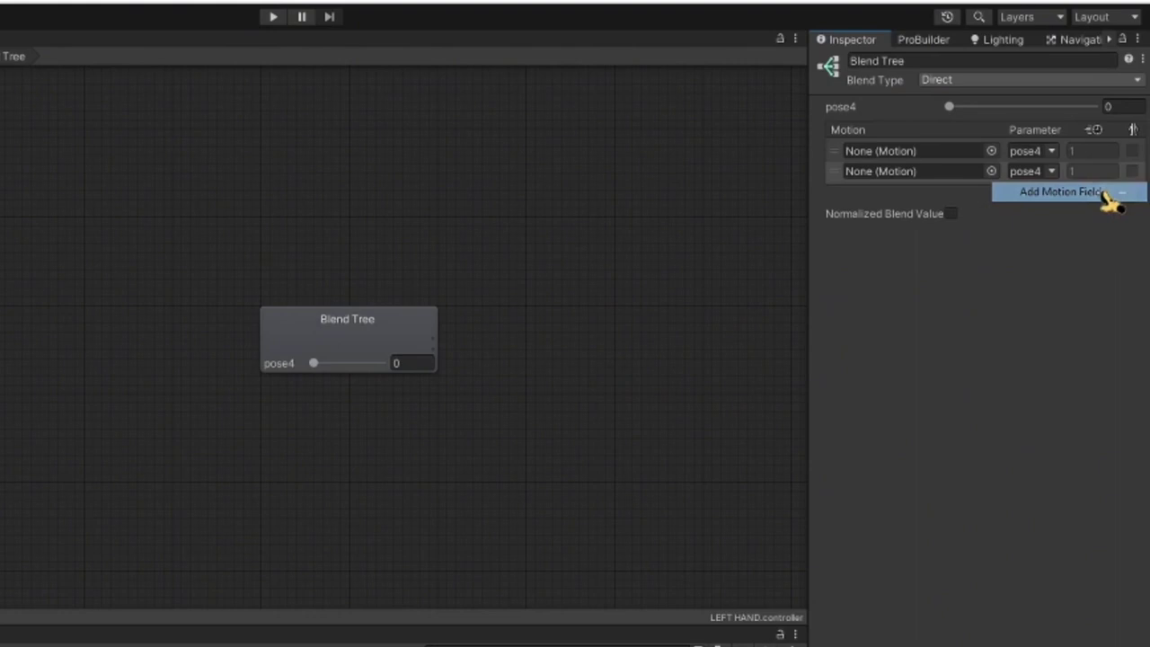
left_click(1104, 194)
left_click(1079, 212)
- Set the second motion's parameter to pose5 and the third motion's parameter to pose6 in the LEFT HAND blend tree
left_click(1052, 172)
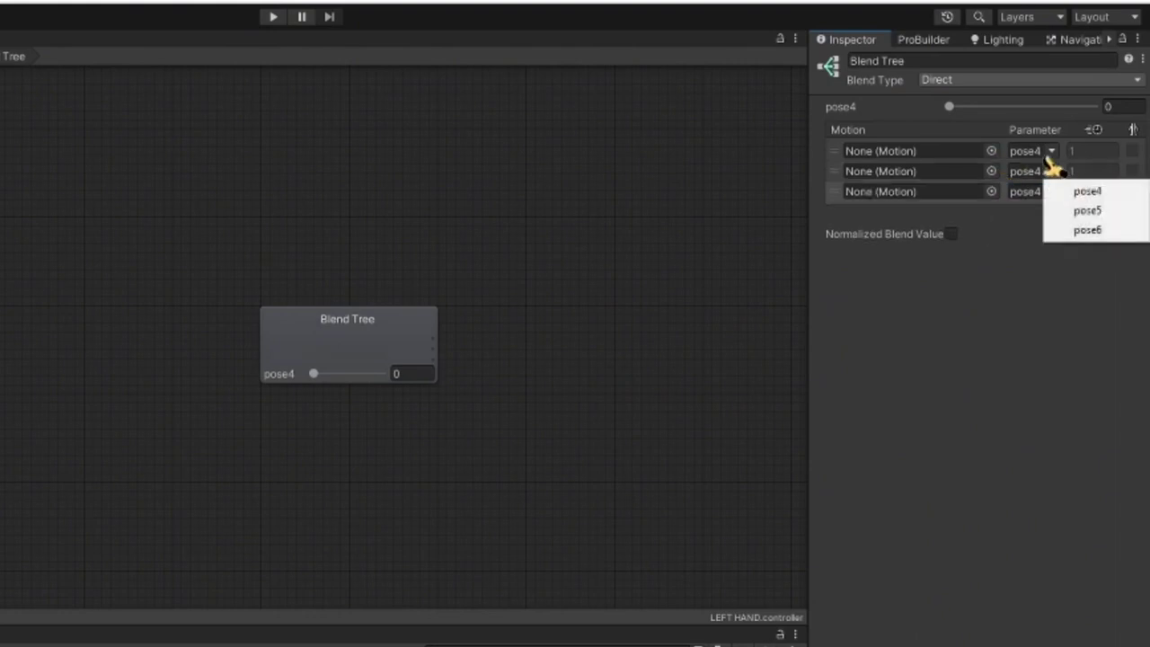
left_click(1065, 210)
left_click(1053, 209)
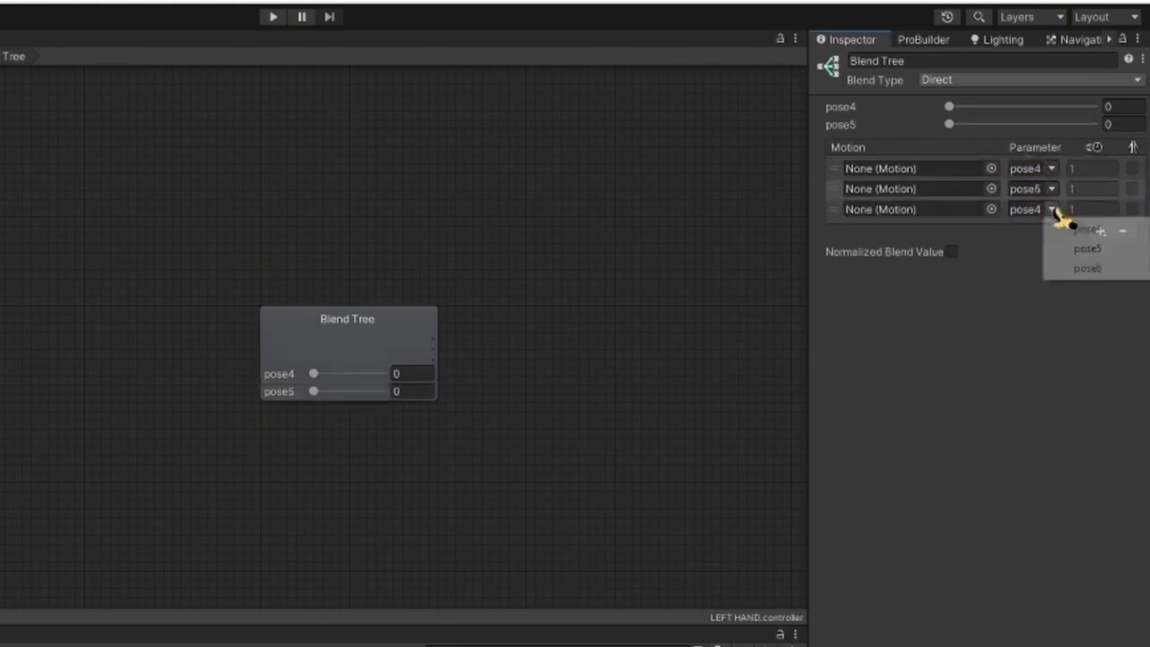
left_click(1090, 267)
- Assign the pose4, pose5 and pose6 clips to the matching LEFT HAND motions and raise all three blend values to 1
left_click_drag(722, 241, 877, 188)
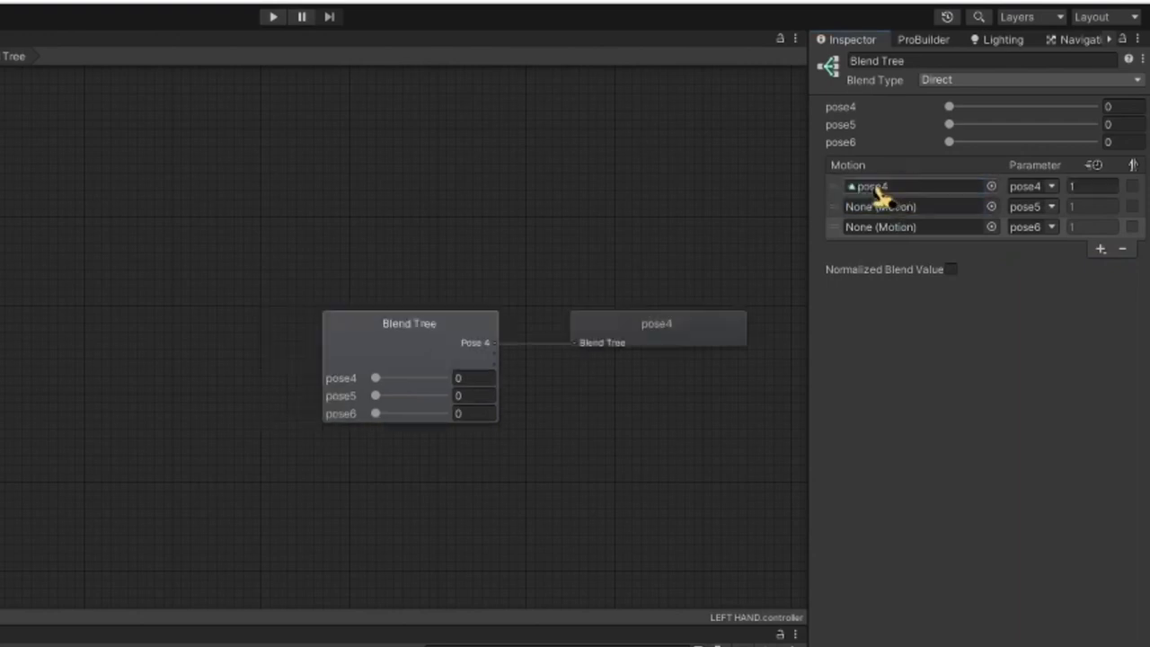
left_click_drag(999, 277, 976, 208)
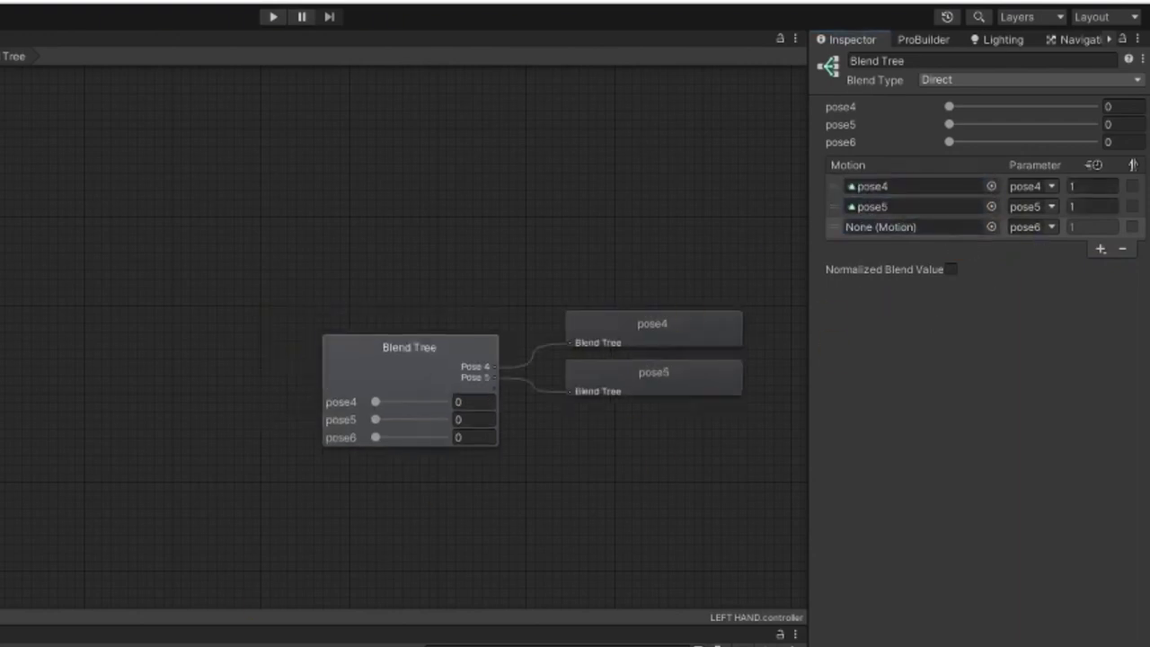
left_click_drag(760, 310, 889, 226)
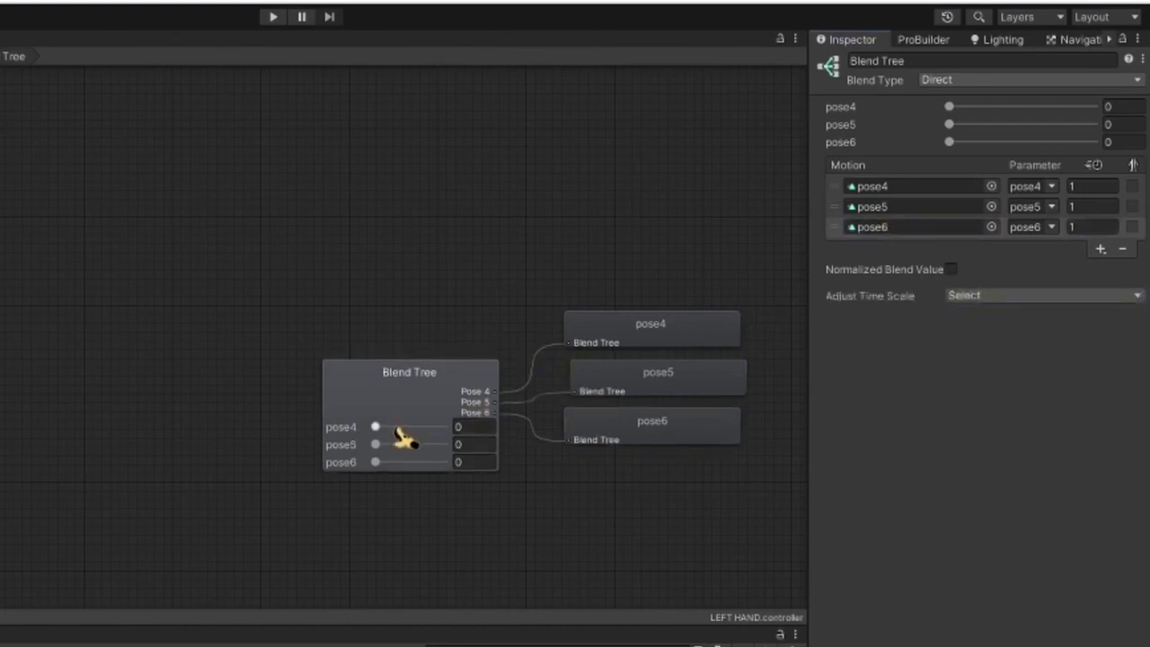
left_click(425, 457)
left_click_drag(382, 427, 442, 427)
left_click_drag(374, 443, 442, 461)
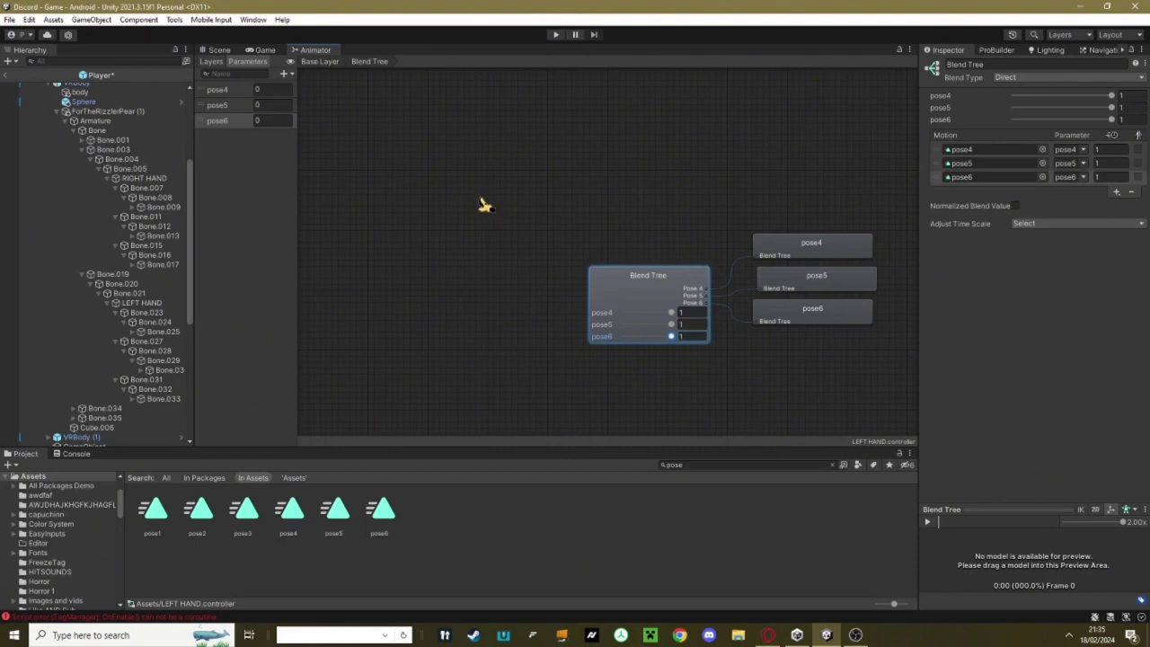
- Add a Photon Animator View to RIGHT HAND and set the pose1, pose2 and pose3 parameters to synchronize as Discrete
key("ctrl+1")
left_click(143, 178)
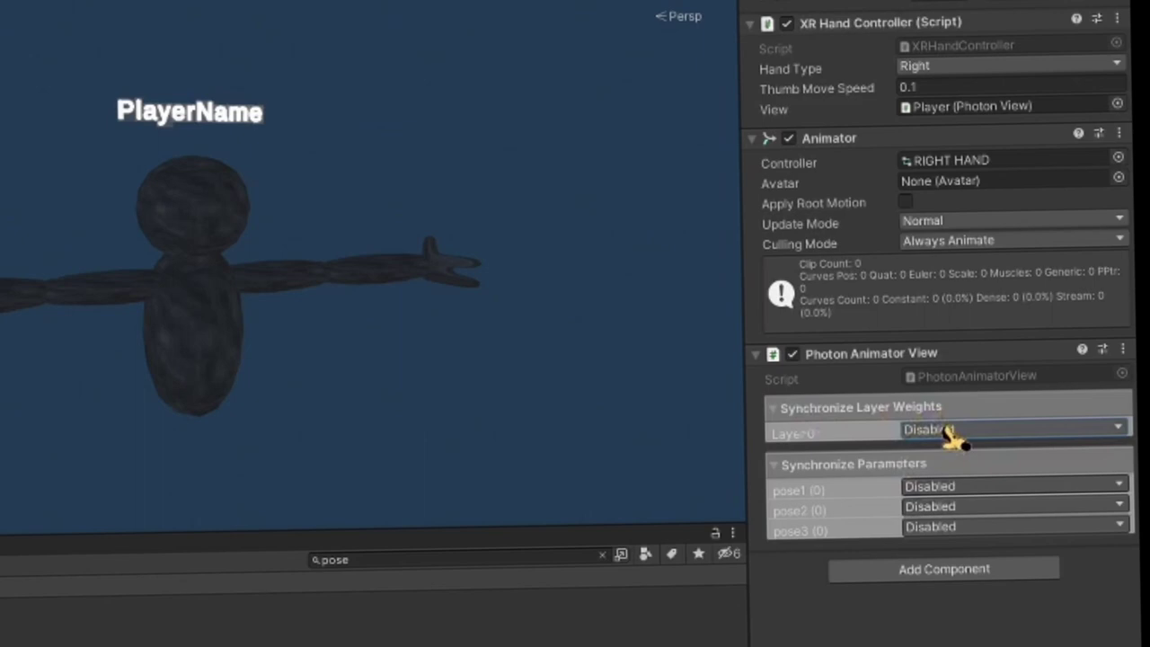
left_click(948, 488)
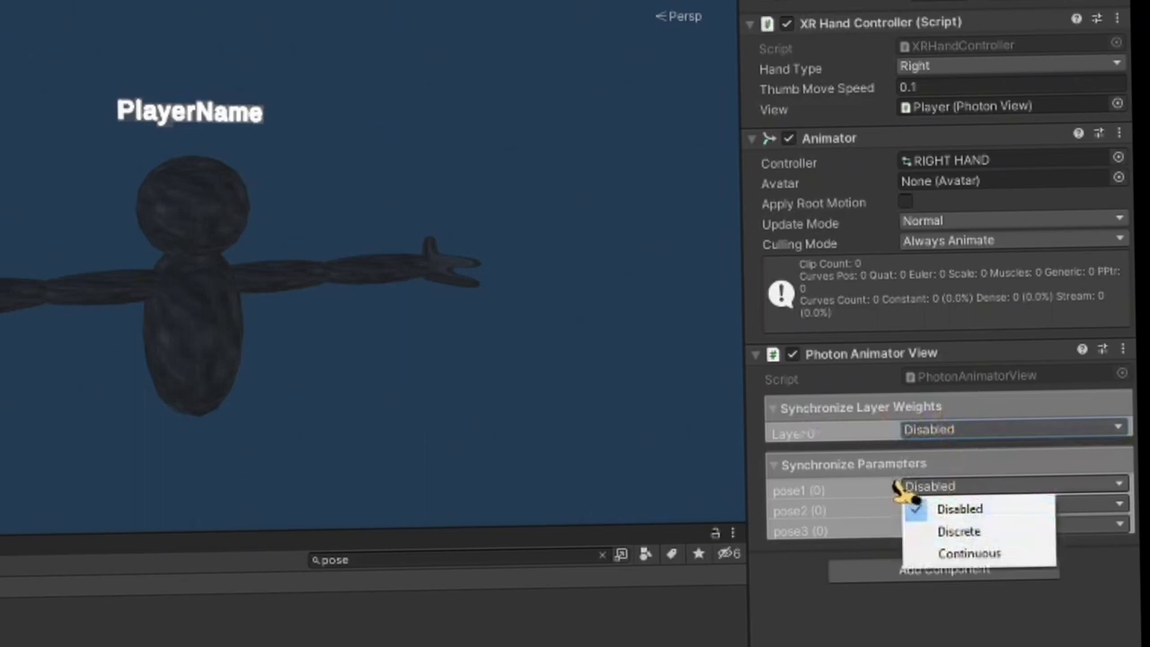
left_click(959, 531)
left_click(966, 507)
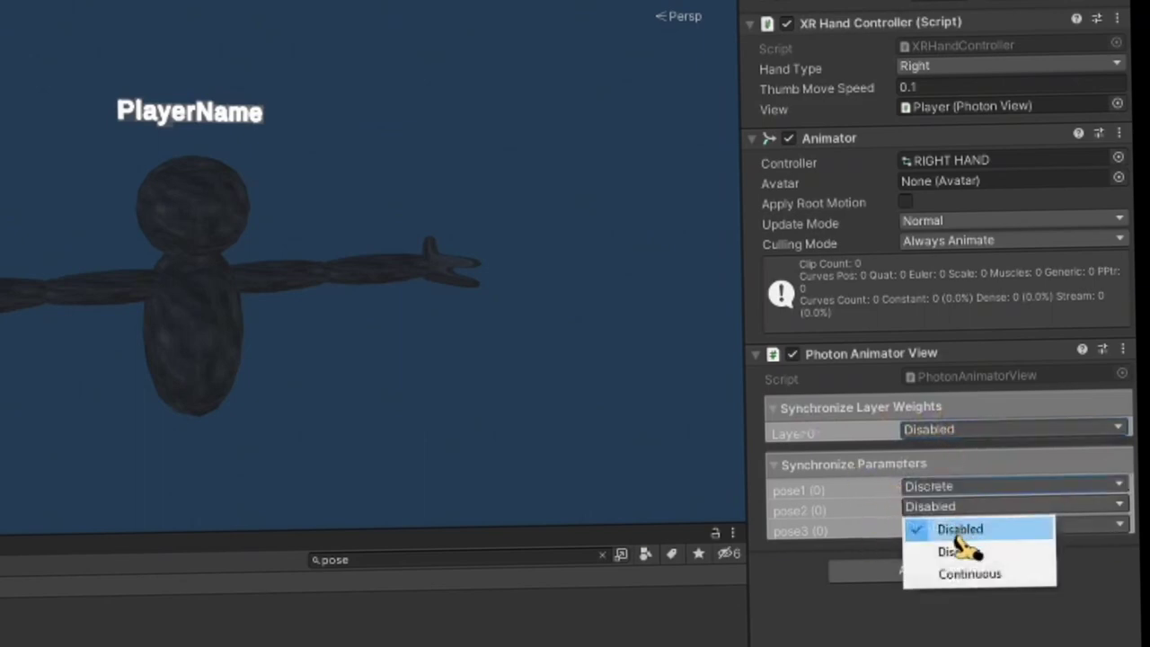
left_click(959, 528)
left_click(957, 506)
left_click(956, 548)
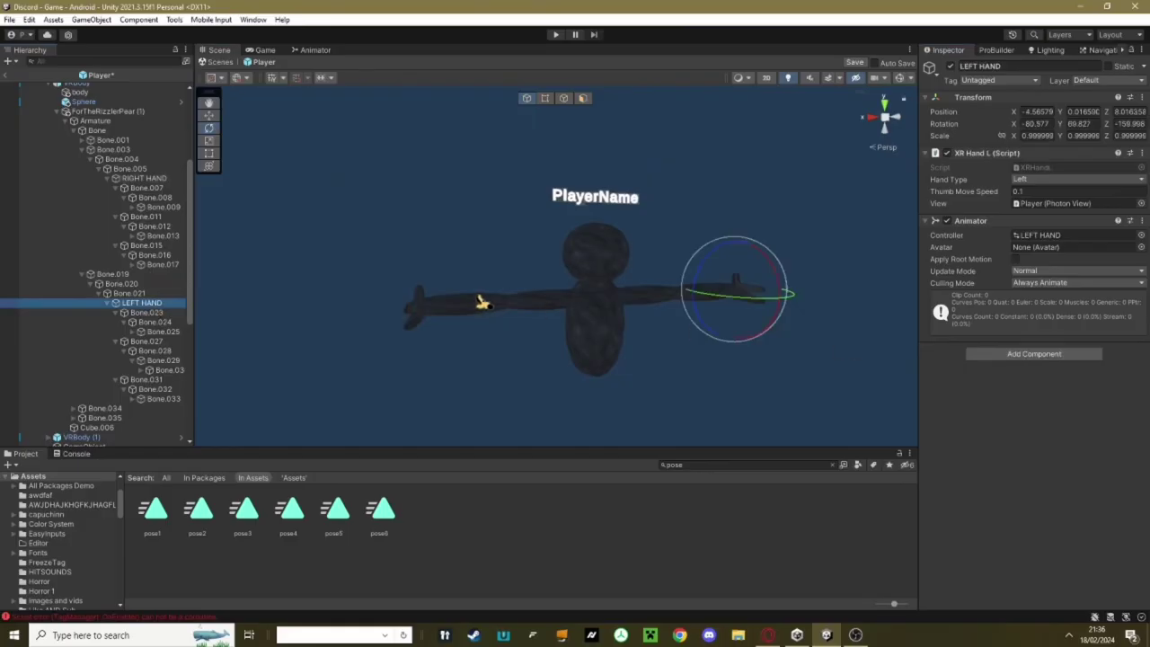
- Add a Photon Animator View to LEFT HAND and set the pose4, pose5 and pose6 parameters to synchronize as Discrete
left_click(996, 353)
left_click(996, 392)
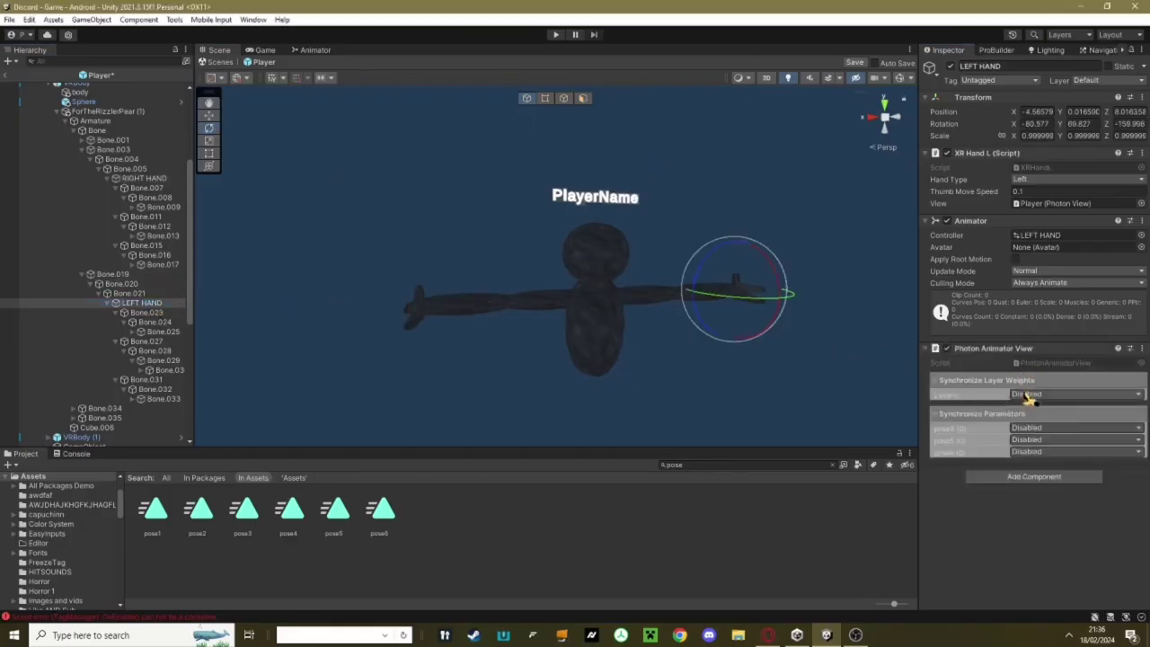
left_click(1031, 398)
left_click(1029, 422)
left_click(1029, 451)
left_click(1026, 476)
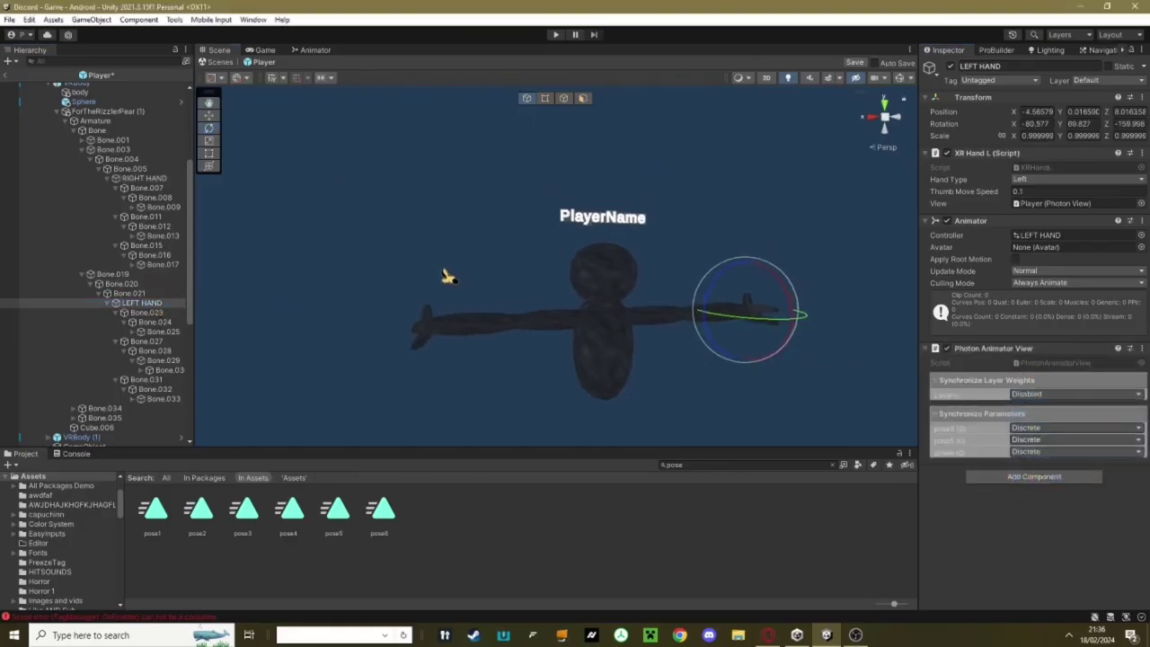
- Create an empty child object under ForTheRizzlerPear (1)
left_click(108, 111)
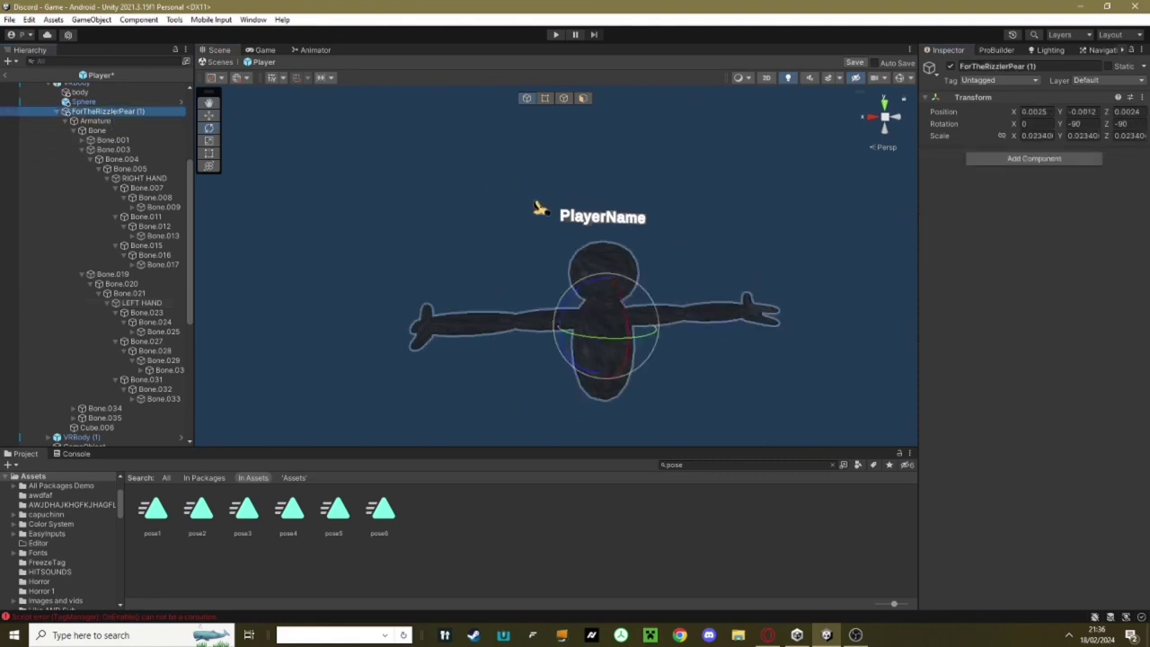
right_click(79, 110)
left_click(124, 268)
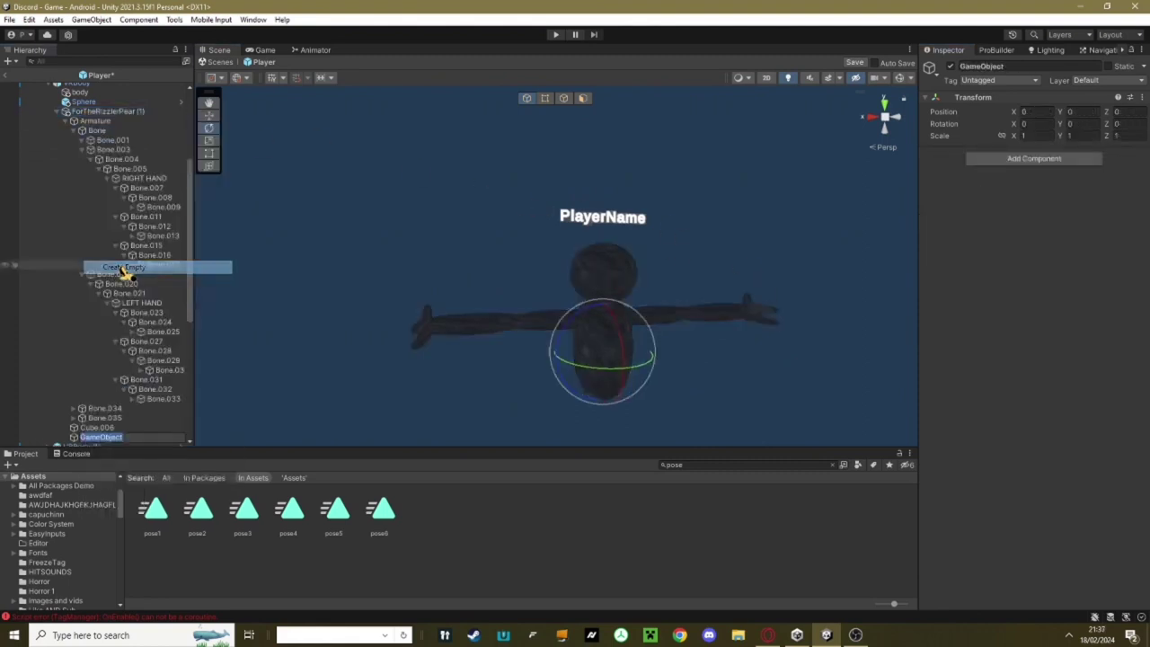
- Search for a Photon component to add to the new empty object
left_click(1036, 158)
type("photono")
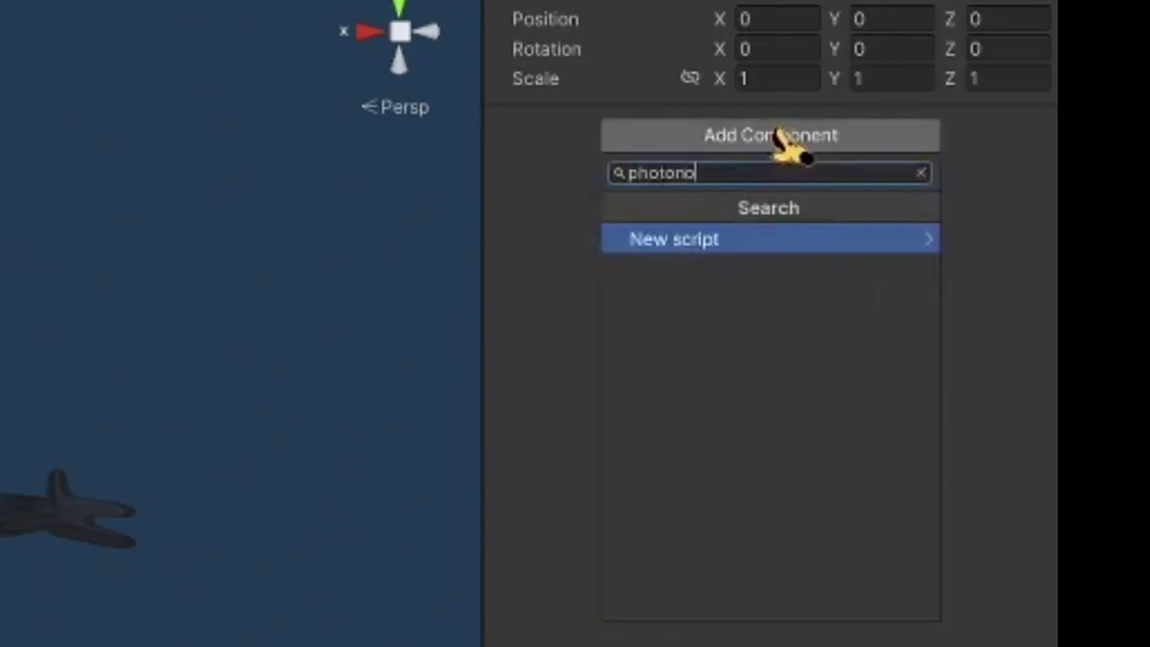